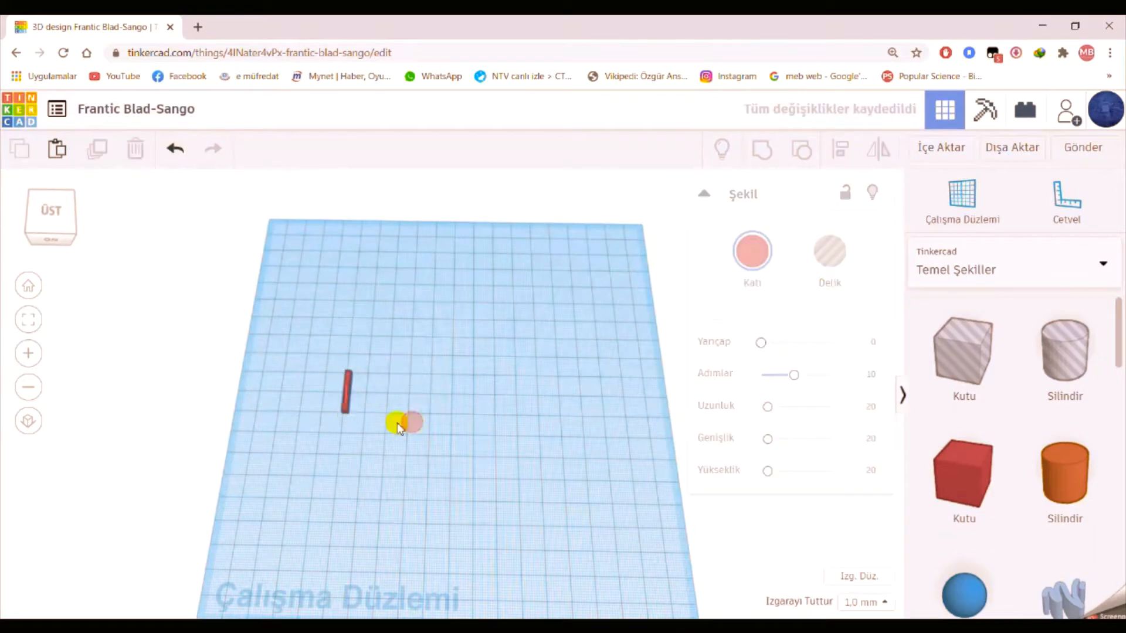
- Make a copy of the vertical bar rotated by -90° and move it to the bar's upper end to form an L-shaped corner
{"action": "left_click", "coordinate": [51, 212]}
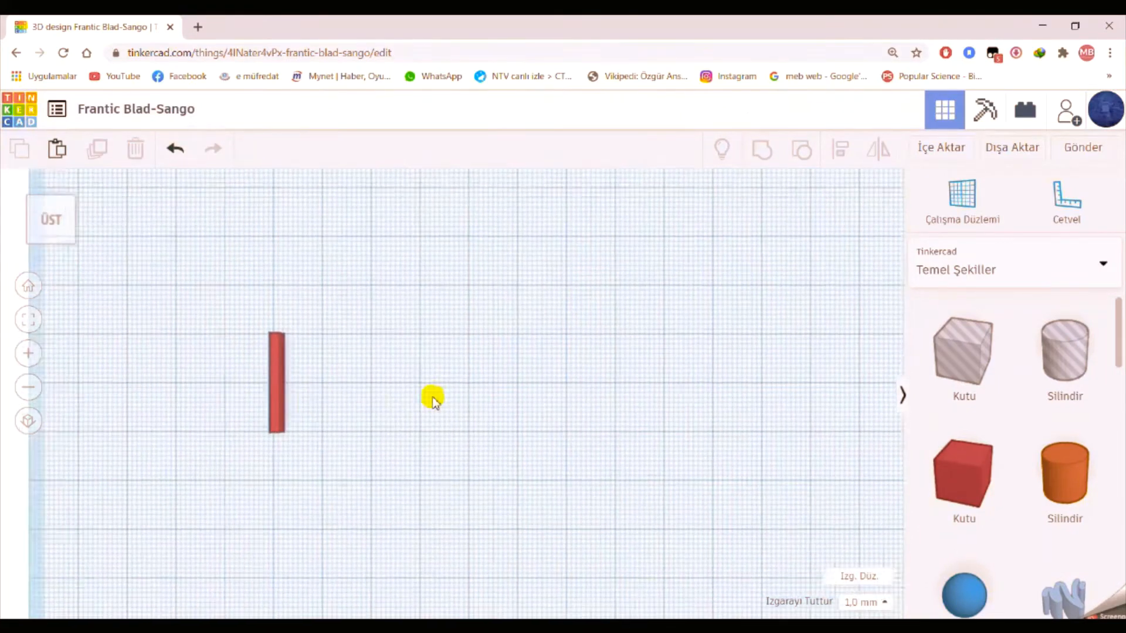
{"action": "left_click", "coordinate": [301, 389]}
{"action": "left_click_drag", "start_coordinate": [273, 394], "coordinate": [309, 388]}
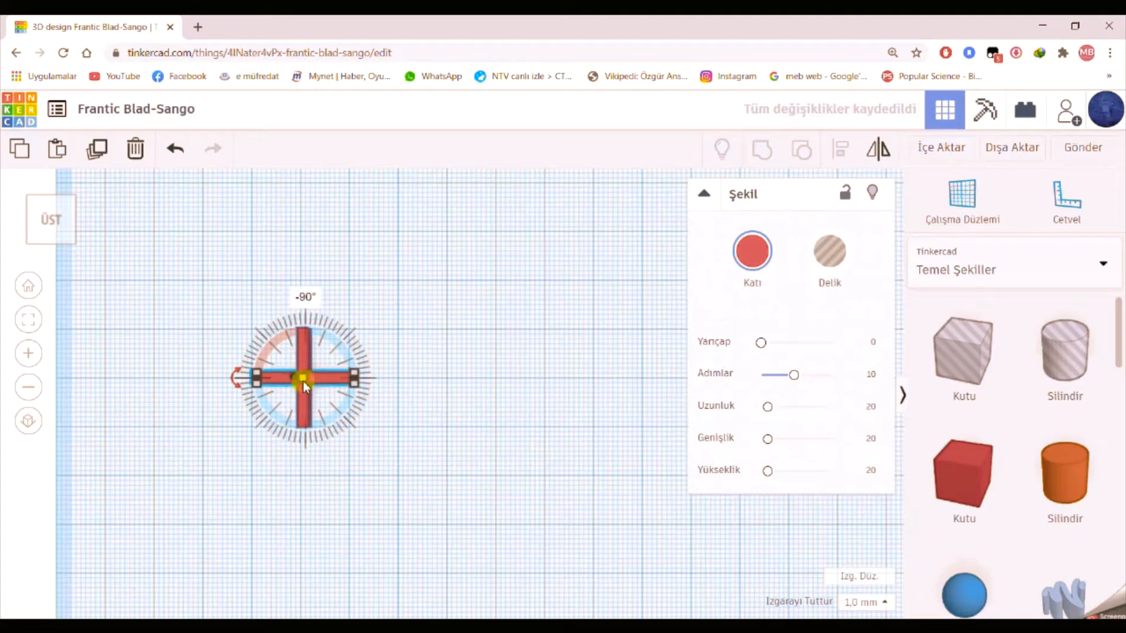
{"action": "key", "text": "Up"}
{"action": "key", "text": "Up"}
{"action": "key", "text": "Up"}
{"action": "key", "text": "Up"}
{"action": "key", "text": "Up"}
{"action": "key", "text": "Up"}
{"action": "key", "text": "Up"}
{"action": "key", "text": "Up"}
{"action": "key", "text": "Up"}
{"action": "key", "text": "Right"}
{"action": "key", "text": "Right"}
{"action": "key", "text": "Right"}
{"action": "key", "text": "Right"}
{"action": "key", "text": "Right"}
{"action": "key", "text": "Right"}
{"action": "key", "text": "Right"}
{"action": "key", "text": "Right"}
{"action": "key", "text": "Right"}
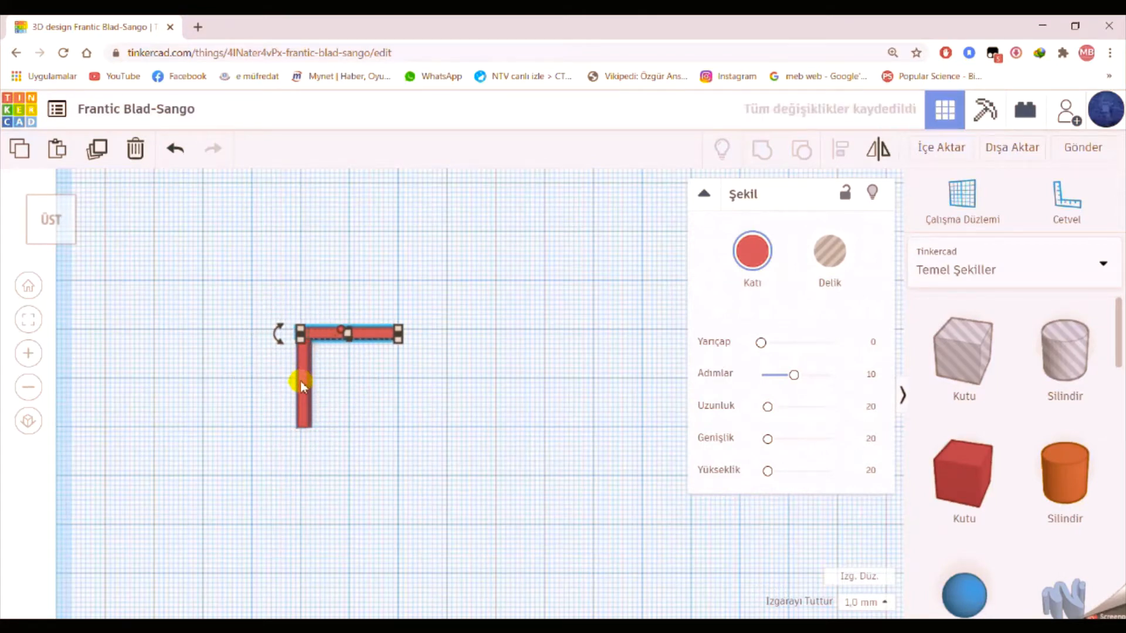
- Repeat the rotated duplication twice to complete a square frame of four bars
{"action": "right_click_drag", "start_coordinate": [300, 381], "coordinate": [247, 396]}
{"action": "left_click", "coordinate": [101, 150]}
{"action": "left_click", "coordinate": [101, 150]}
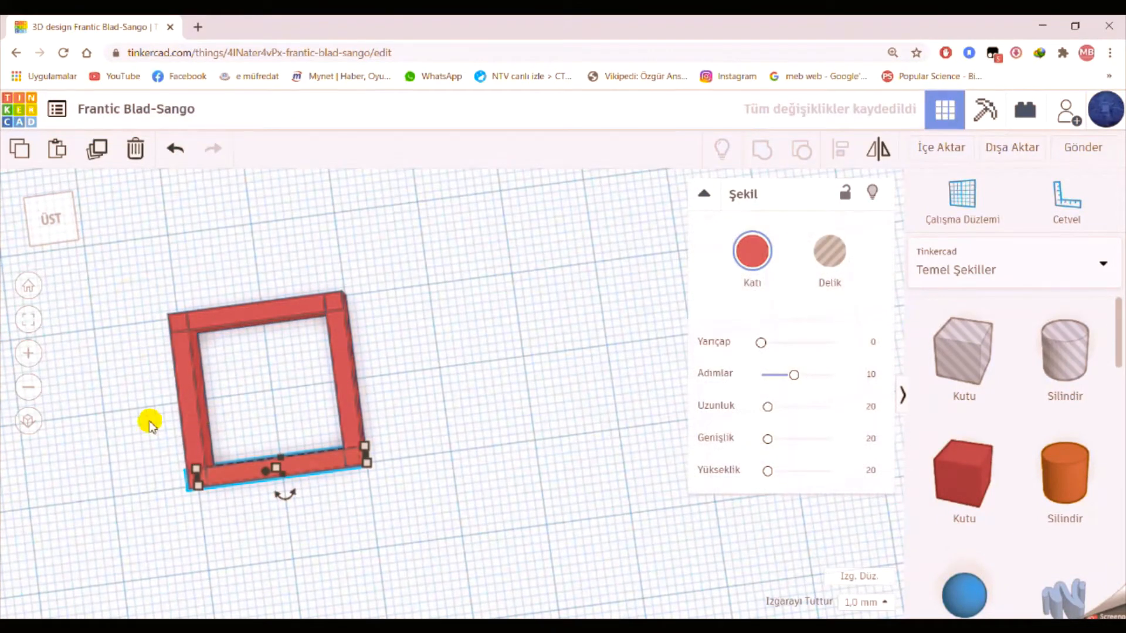
- Duplicate the square's two side bars and lower bar downward, and repeat once to form a ladder of three cells
{"action": "right_click_drag", "start_coordinate": [150, 424], "coordinate": [191, 367]}
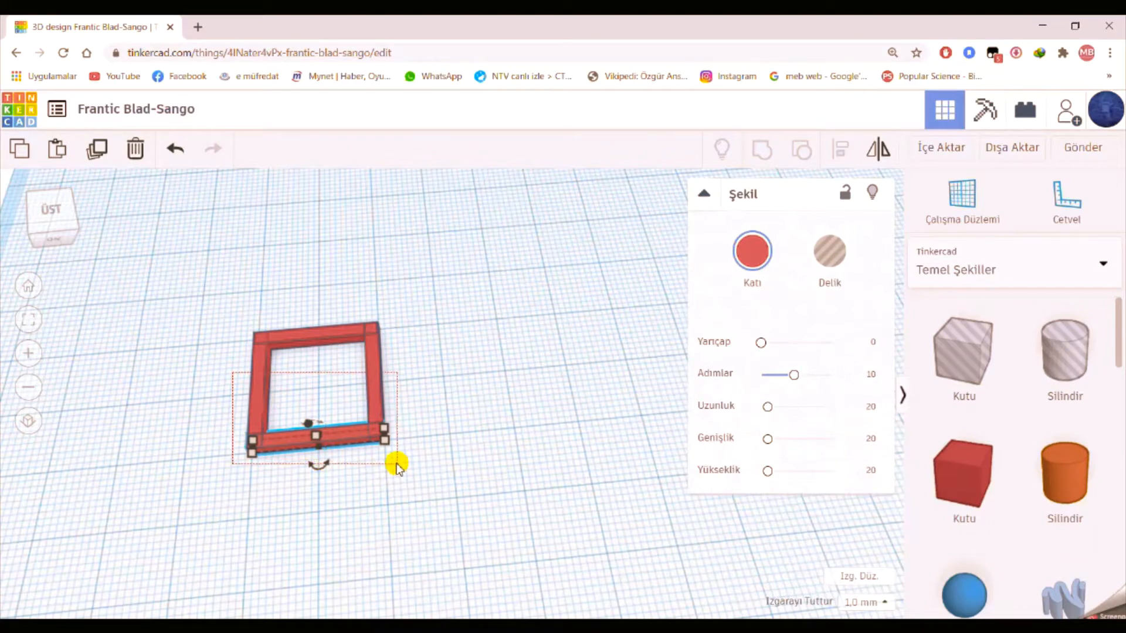
{"action": "key", "text": "ctrl+a"}
{"action": "left_click", "coordinate": [95, 150]}
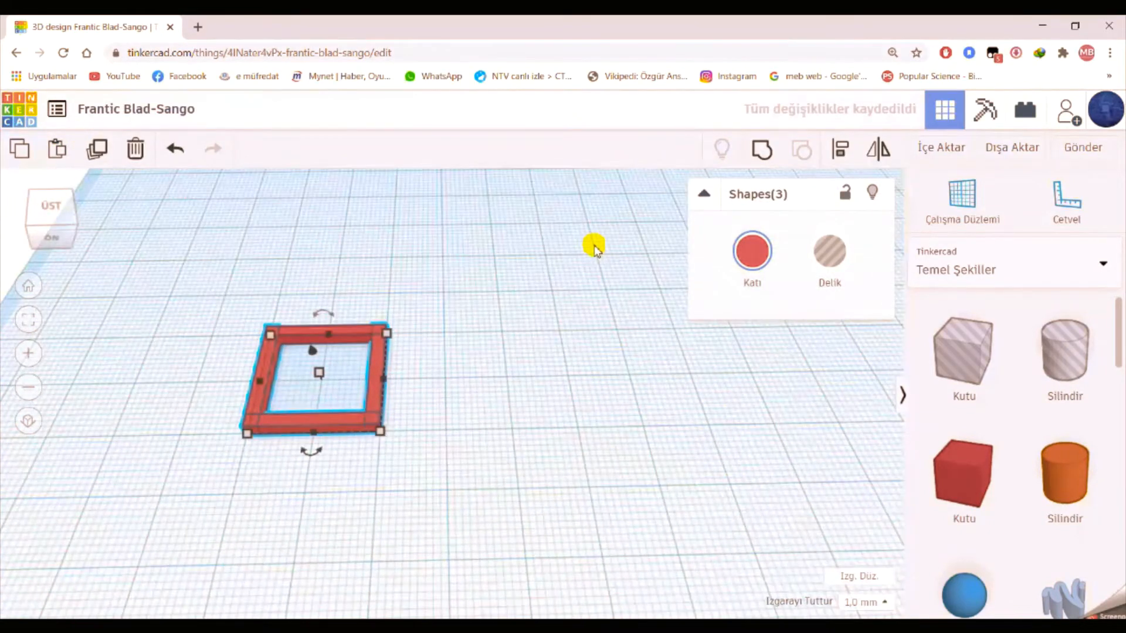
{"action": "key", "text": "Down"}
{"action": "key", "text": "Down"}
{"action": "key", "text": "Down"}
{"action": "key", "text": "Down"}
{"action": "key", "text": "Down"}
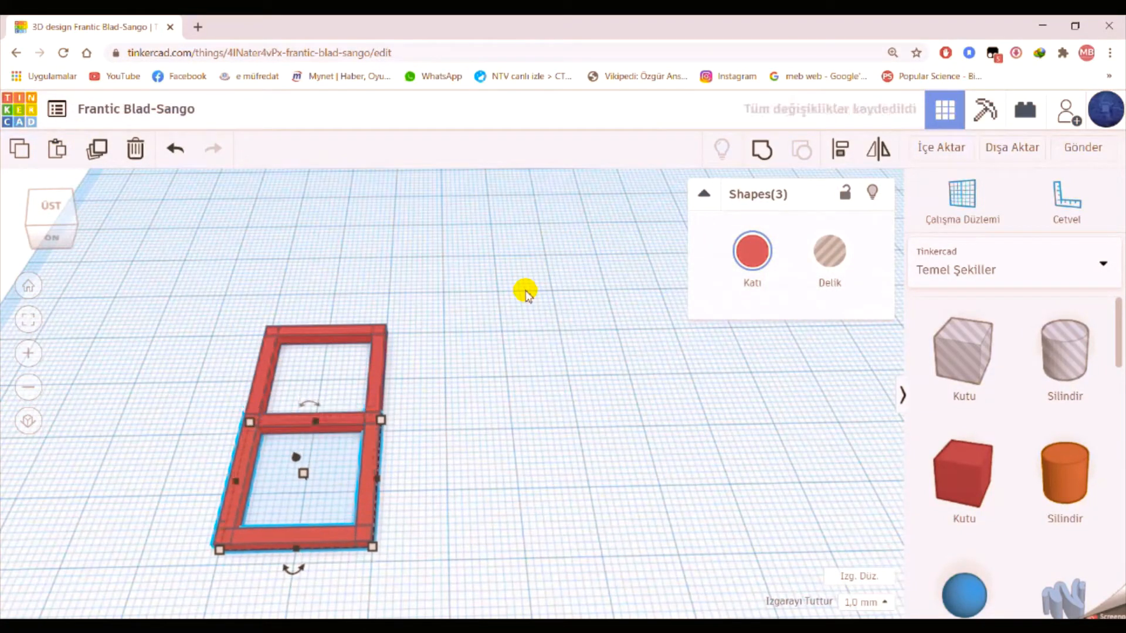
{"action": "left_click", "coordinate": [97, 151]}
{"action": "scroll", "coordinate": [154, 300], "scroll_direction": "down", "scroll_amount": 2}
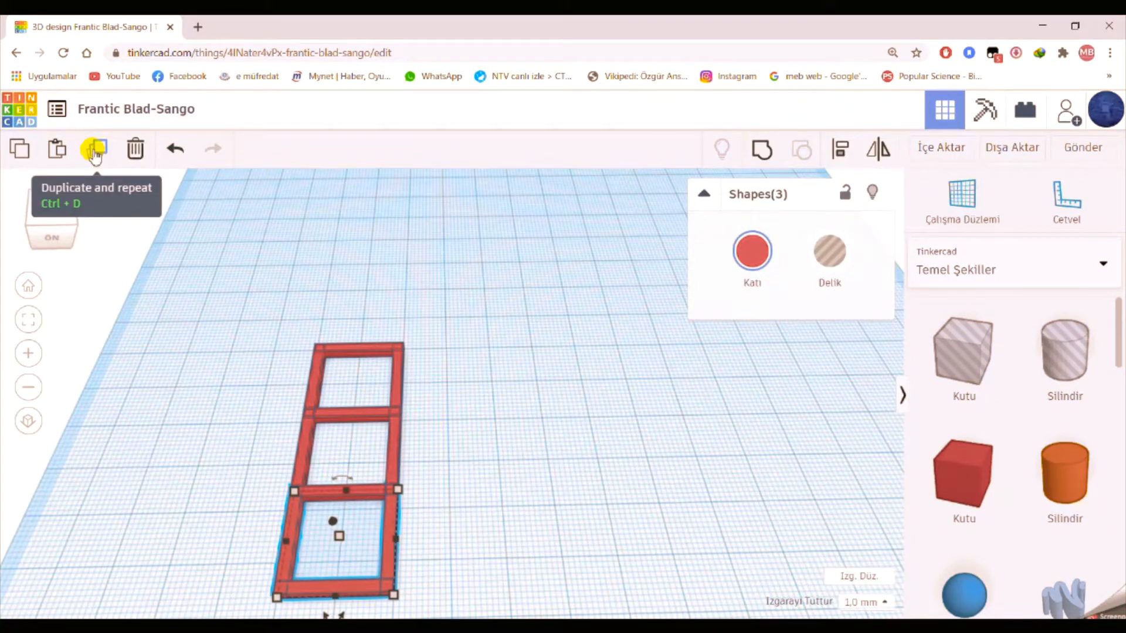
{"action": "mouse_move", "coordinate": [467, 399]}
{"action": "right_mouse_down"}
{"action": "mouse_move", "coordinate": [465, 384]}
{"action": "mouse_move", "coordinate": [463, 410]}
{"action": "right_mouse_up"}
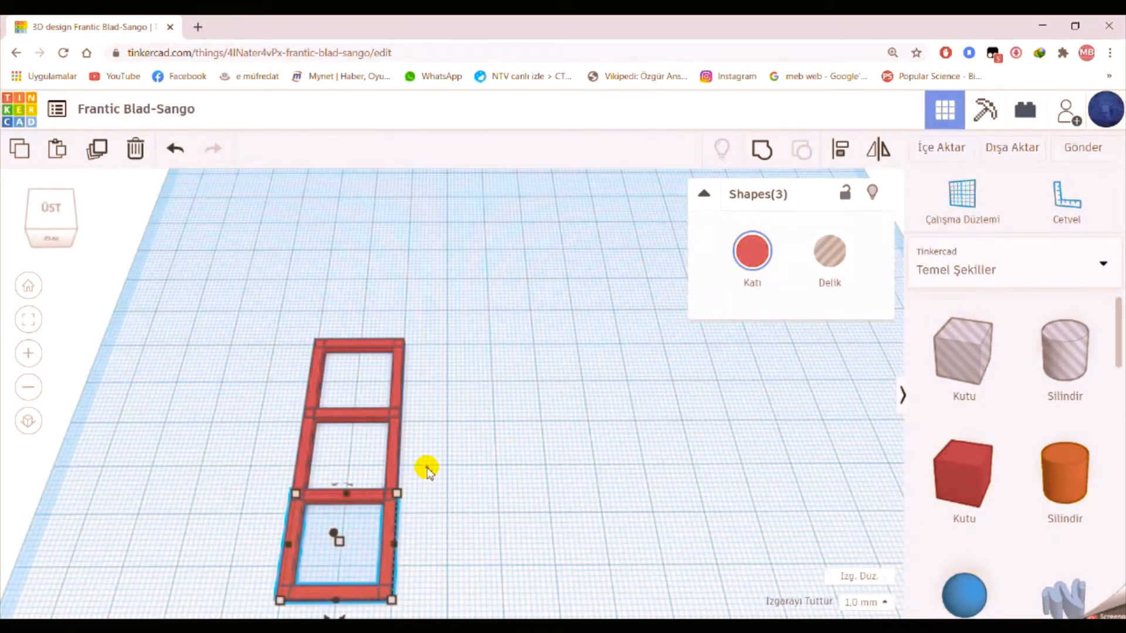
- Duplicate the whole three-cell column and move the copy right until it adjoins the original as a two-by-three grid
{"action": "left_click_drag", "start_coordinate": [287, 295], "coordinate": [407, 603]}
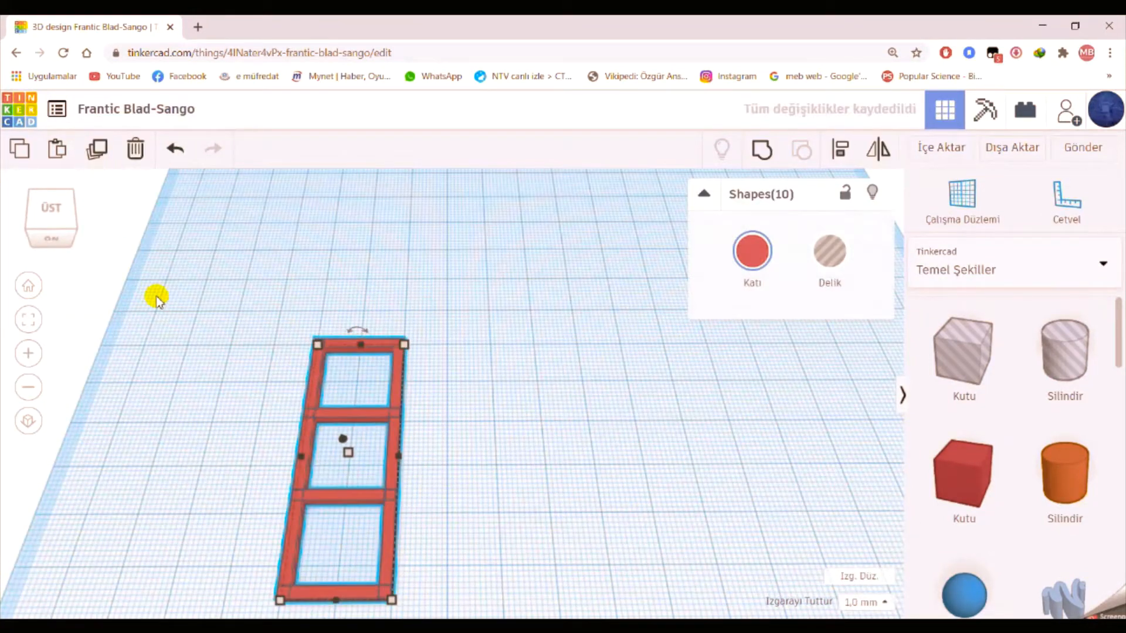
{"action": "key", "text": "ctrl+d"}
{"action": "key", "text": "Right"}
{"action": "key", "text": "Right"}
{"action": "key", "text": "Right"}
{"action": "key", "text": "Right"}
{"action": "key", "text": "Right"}
{"action": "key", "text": "Right"}
{"action": "key", "text": "Right"}
{"action": "key", "text": "Right"}
{"action": "key", "text": "Right"}
{"action": "key", "text": "Right"}
{"action": "key", "text": "Right"}
{"action": "key", "text": "Right"}
{"action": "key", "text": "Right"}
{"action": "key", "text": "Right"}
{"action": "key", "text": "Right"}
{"action": "key", "text": "Right"}
{"action": "key", "text": "Right"}
{"action": "key", "text": "Right"}
{"action": "key", "text": "Right"}
{"action": "key", "text": "Right"}
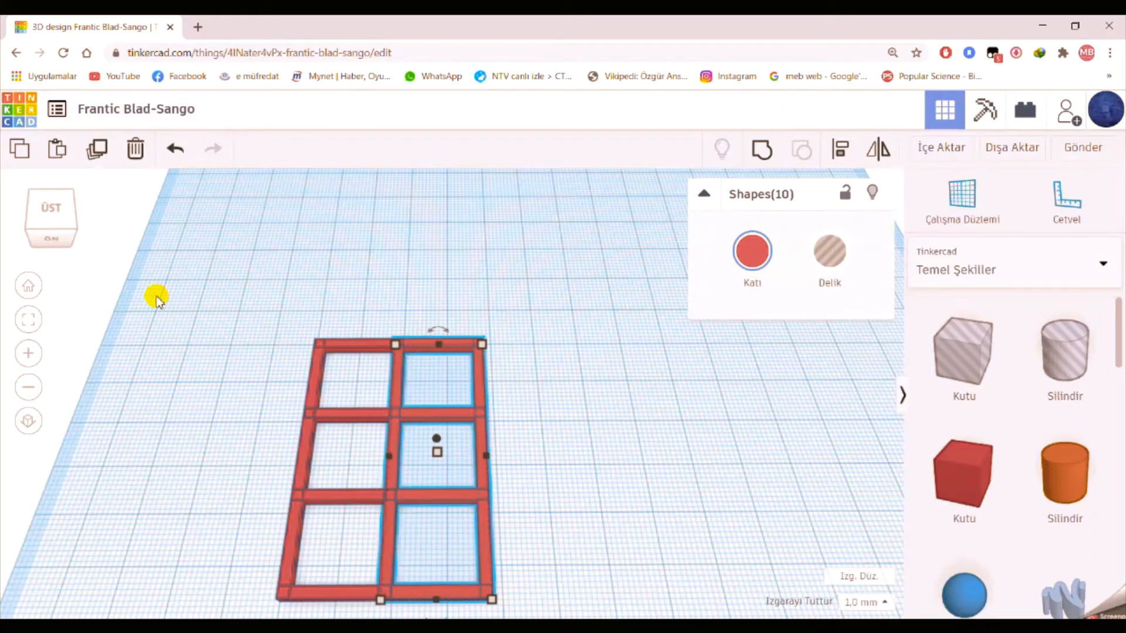
{"action": "key", "text": "Right"}
{"action": "key", "text": "Right"}
{"action": "key", "text": "Right"}
{"action": "key", "text": "Right"}
{"action": "key", "text": "Right"}
- Duplicate all ten bars of the grid's left column and move the copy left so it stands apart from the grid
{"action": "left_click", "coordinate": [554, 387]}
{"action": "mouse_move", "coordinate": [553, 388]}
{"action": "right_mouse_down"}
{"action": "mouse_move", "coordinate": [550, 332]}
{"action": "mouse_move", "coordinate": [549, 387]}
{"action": "right_mouse_up"}
{"action": "scroll", "coordinate": [327, 408], "scroll_direction": "up", "scroll_amount": 2}
{"action": "right_click_drag", "start_coordinate": [283, 458], "coordinate": [284, 427]}
{"action": "scroll", "coordinate": [266, 427], "scroll_direction": "down", "scroll_amount": 2}
{"action": "left_click_drag", "start_coordinate": [365, 492], "coordinate": [363, 554]}
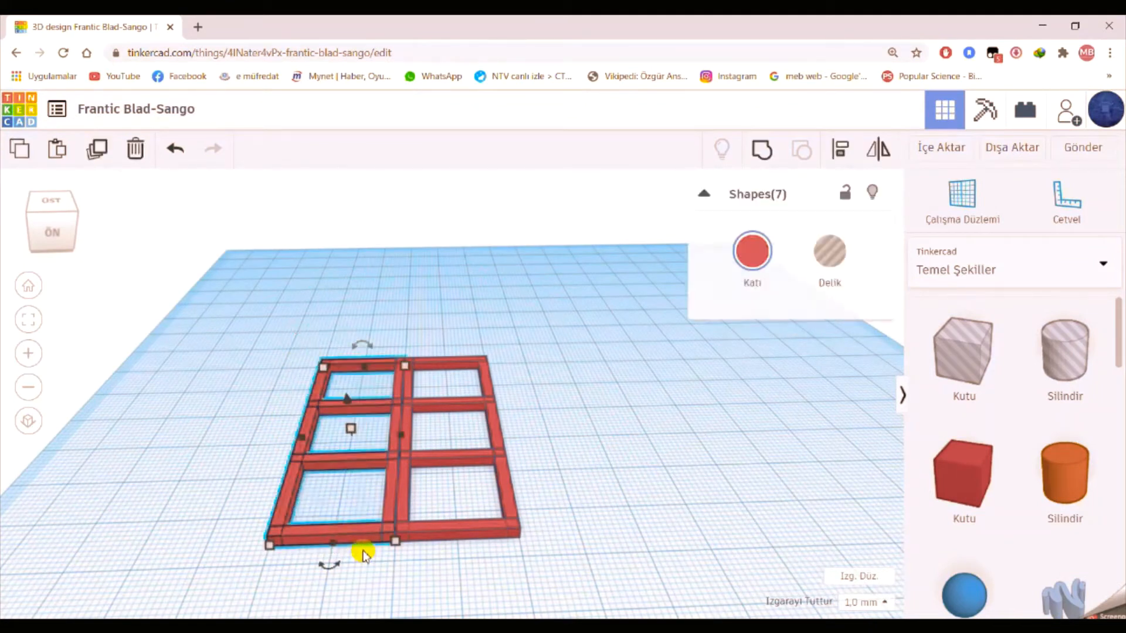
{"action": "left_click", "coordinate": [392, 487], "text": "shift"}
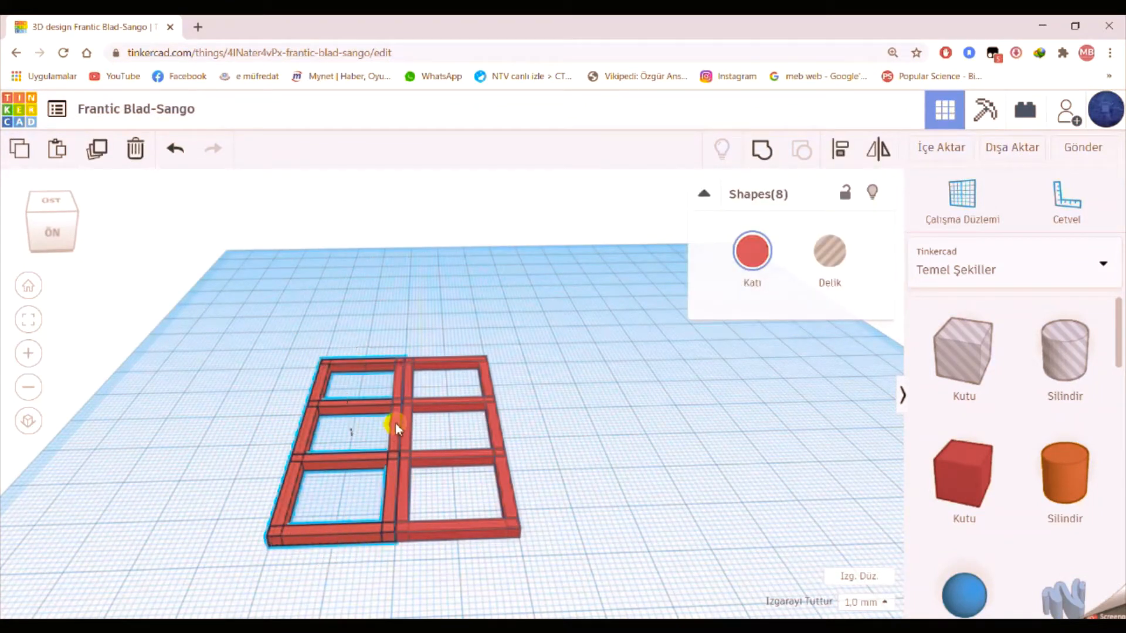
{"action": "left_click", "coordinate": [395, 428], "text": "shift"}
{"action": "left_click", "coordinate": [396, 382], "text": "shift"}
{"action": "left_click", "coordinate": [99, 150]}
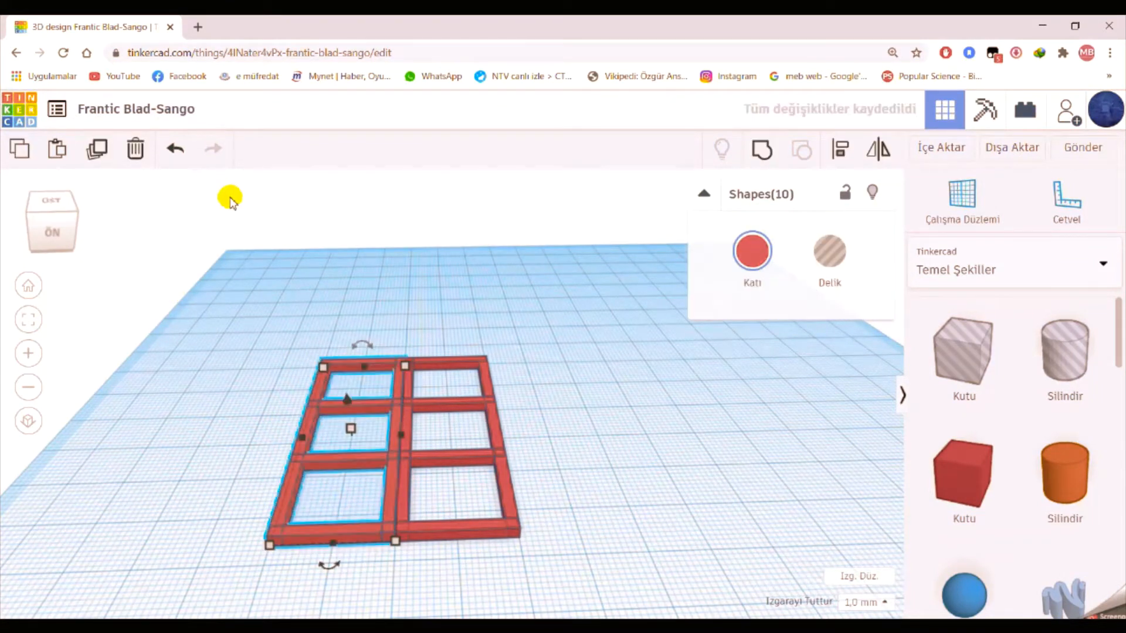
{"action": "key", "text": "Left"}
{"action": "key", "text": "Left"}
{"action": "key", "text": "Left"}
{"action": "key", "text": "Left"}
{"action": "key", "text": "Left"}
{"action": "key", "text": "Left"}
{"action": "key", "text": "Left"}
{"action": "key", "text": "Left"}
{"action": "key", "text": "Left"}
{"action": "key", "text": "Left"}
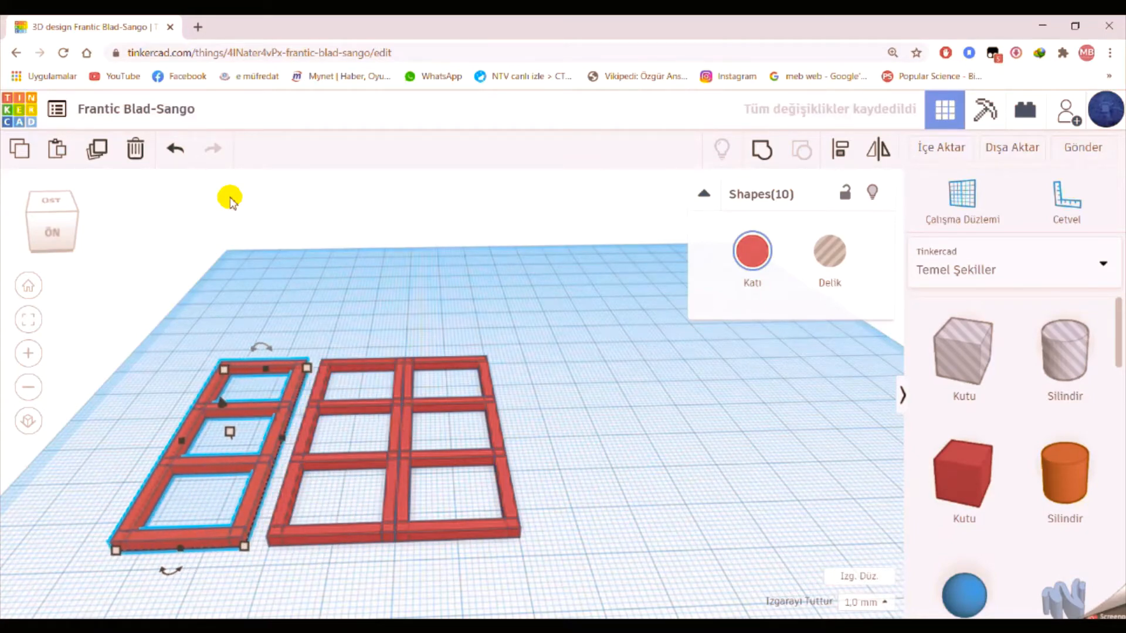
{"action": "right_click_drag", "start_coordinate": [358, 312], "coordinate": [389, 395]}
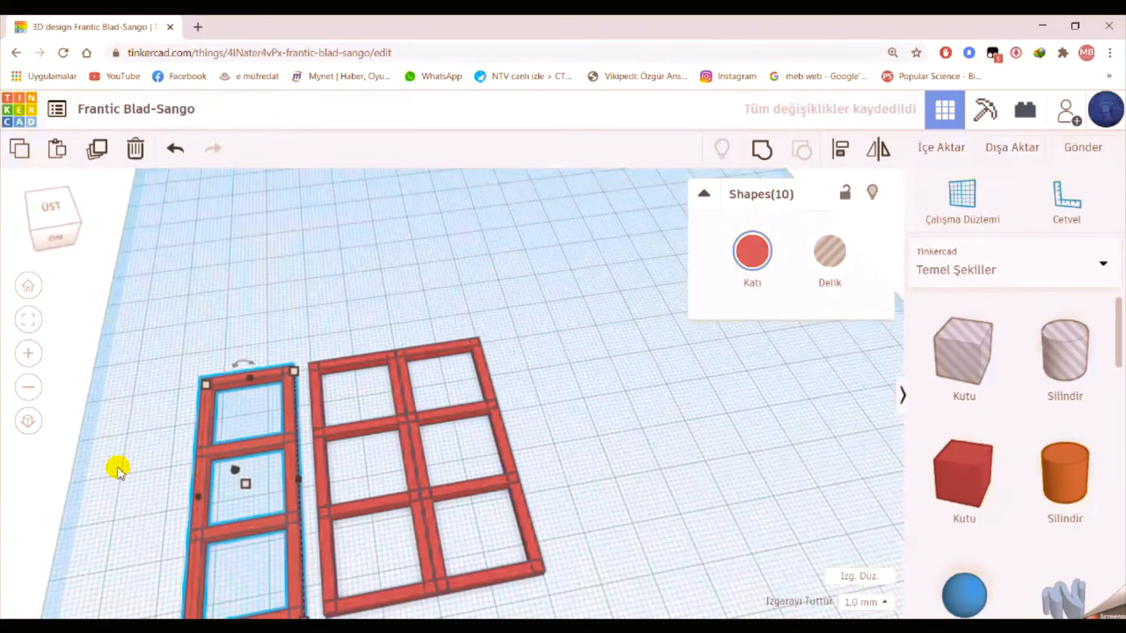
- Move the two inner crossbars of the separate column upward to shorten its upper two cells
{"action": "left_click", "coordinate": [116, 468]}
{"action": "left_click", "coordinate": [237, 453]}
{"action": "left_click_drag", "start_coordinate": [236, 452], "coordinate": [248, 523]}
{"action": "key", "text": "Up"}
{"action": "key", "text": "Up"}
{"action": "key", "text": "Up"}
{"action": "key", "text": "Up"}
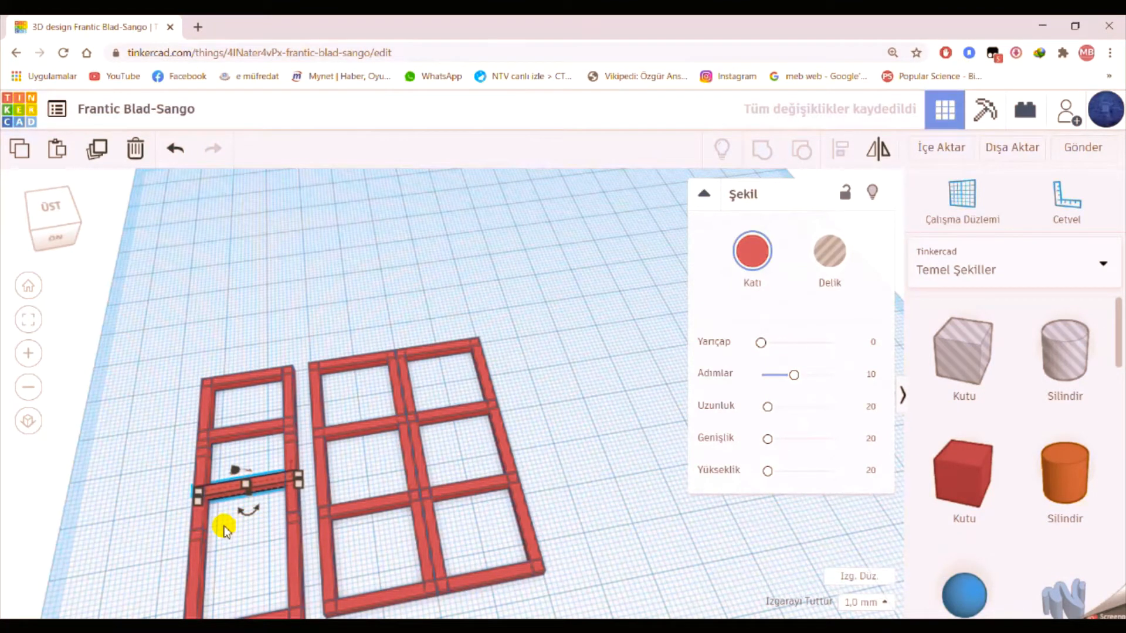
{"action": "left_click_drag", "start_coordinate": [228, 487], "coordinate": [232, 437]}
{"action": "left_click", "coordinate": [232, 488]}
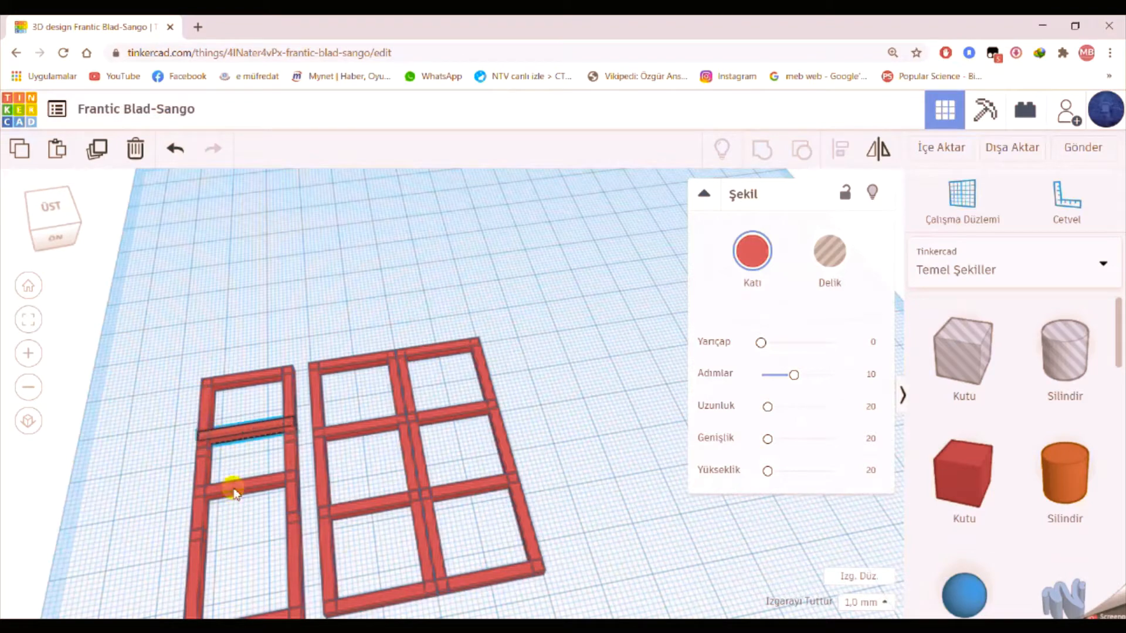
- Duplicate an inner crossbar of the separate column and move the copy down to divide the column into four cells
{"action": "left_click", "coordinate": [96, 151]}
{"action": "key", "text": "Down"}
{"action": "key", "text": "Down"}
{"action": "key", "text": "Down"}
{"action": "key", "text": "Down"}
{"action": "key", "text": "Down"}
{"action": "key", "text": "Down"}
{"action": "key", "text": "Down"}
{"action": "key", "text": "Down"}
{"action": "key", "text": "Down"}
{"action": "key", "text": "Down"}
{"action": "key", "text": "Down"}
{"action": "right_click_drag", "start_coordinate": [96, 321], "coordinate": [326, 400]}
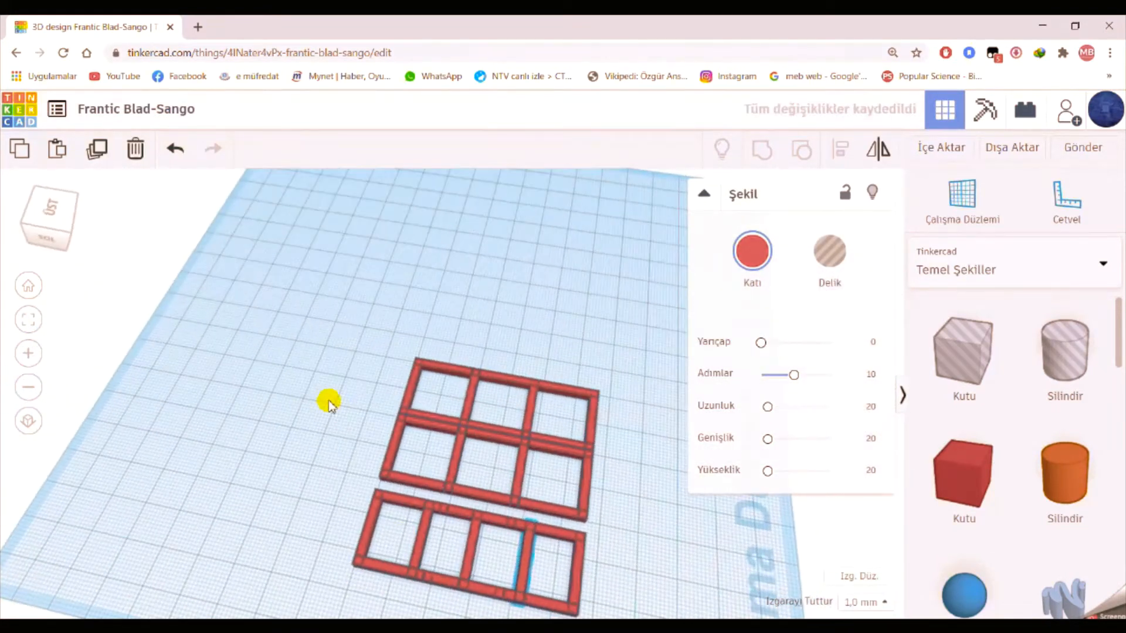
- Fine-tune the positions of the separate column's lower crossbars so the four cells are evenly spaced
{"action": "left_click", "coordinate": [470, 552]}
{"action": "left_click", "coordinate": [528, 563]}
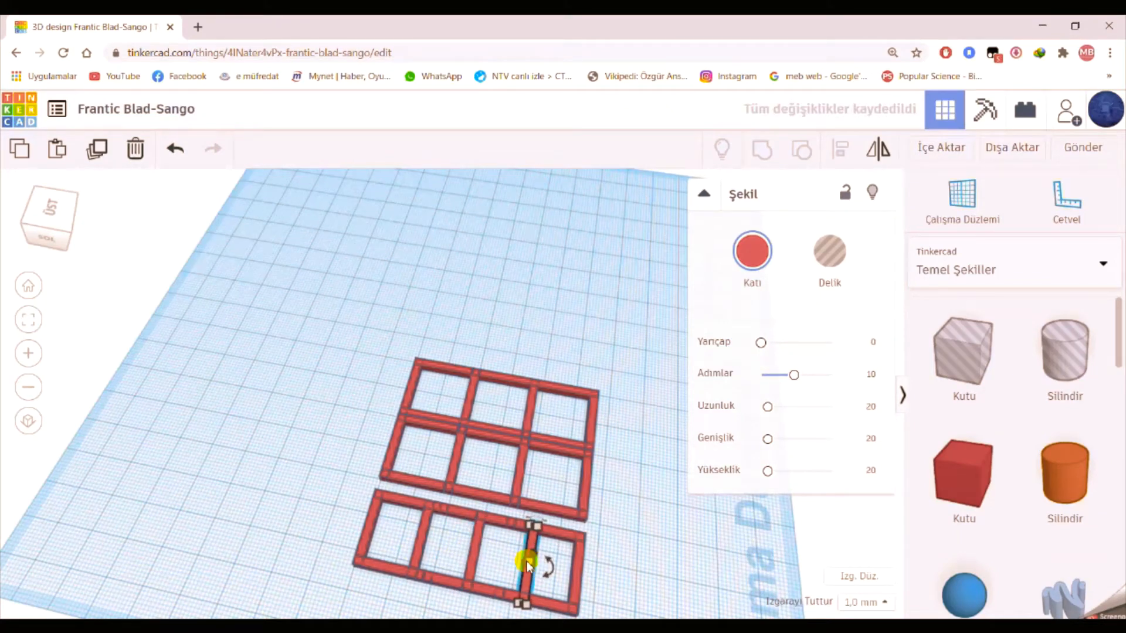
{"action": "left_click", "coordinate": [503, 567]}
{"action": "left_click", "coordinate": [525, 558]}
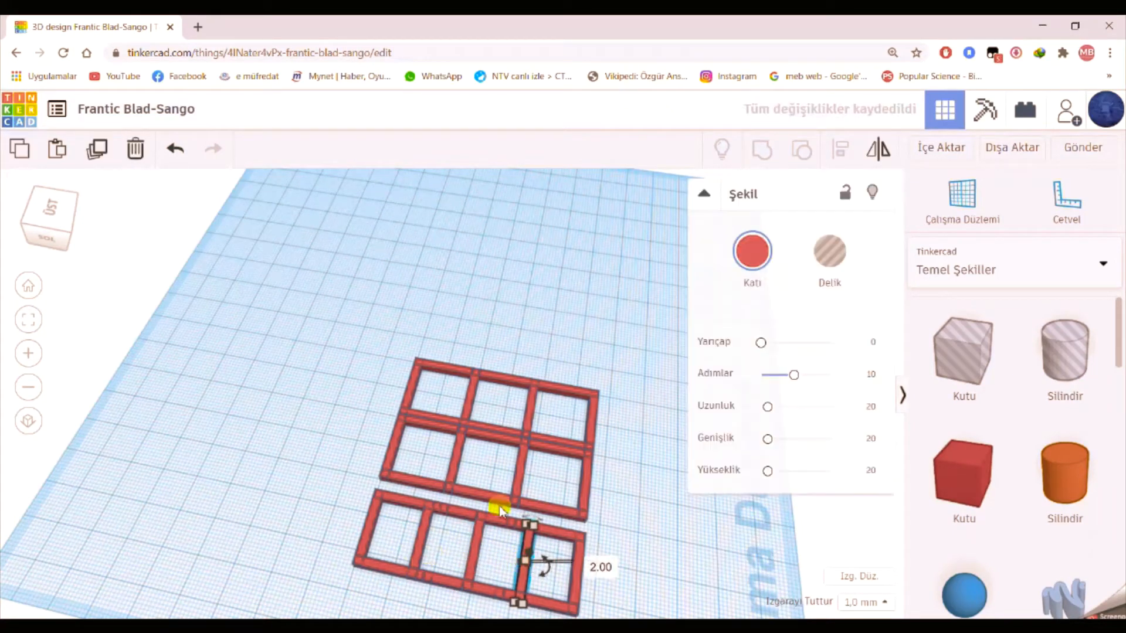
{"action": "right_click_drag", "start_coordinate": [599, 478], "coordinate": [389, 492]}
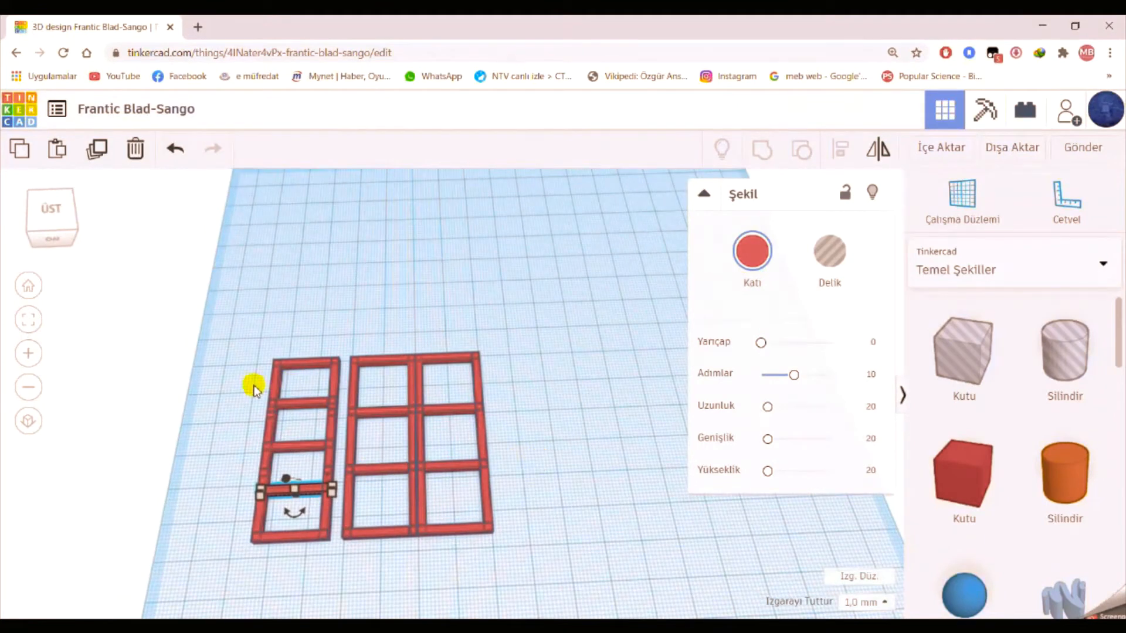
{"action": "left_click", "coordinate": [242, 418]}
{"action": "left_click", "coordinate": [327, 542]}
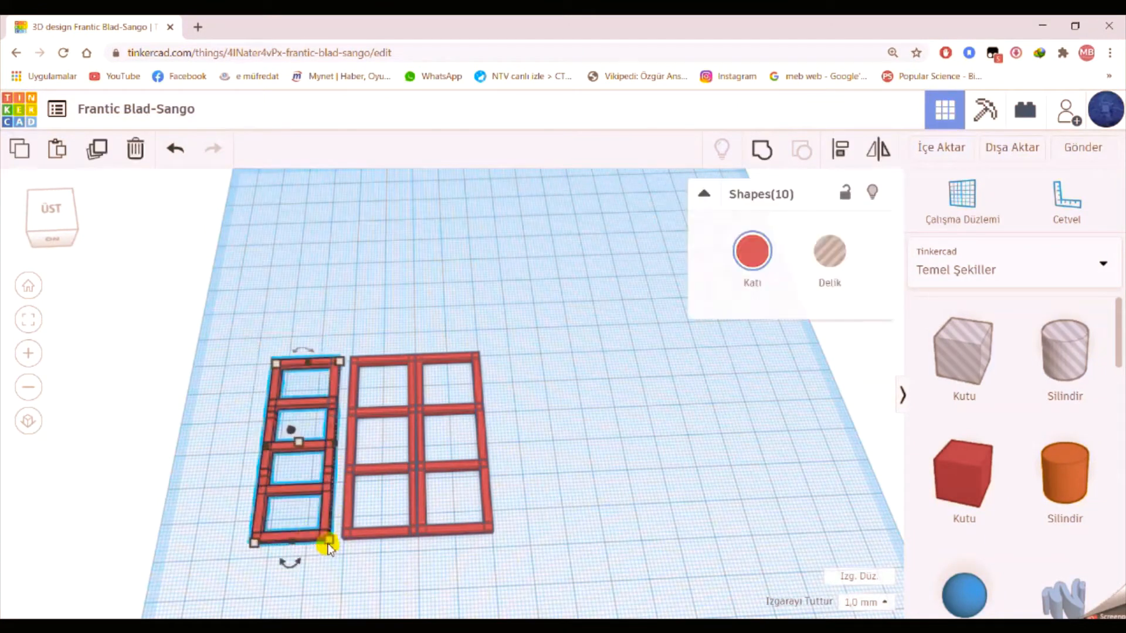
{"action": "left_click", "coordinate": [534, 357]}
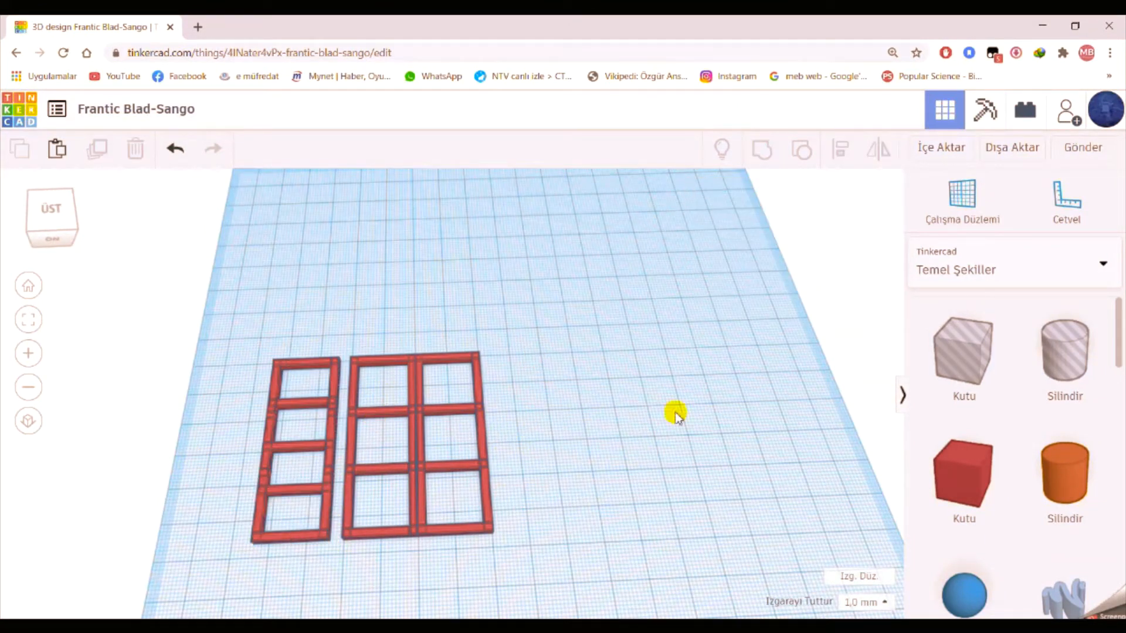
- Duplicate the grid's upper-left bar, move the copy above the grid, and resize it into a wider plate 55 mm long
{"action": "left_click", "coordinate": [388, 360]}
{"action": "left_click", "coordinate": [96, 151]}
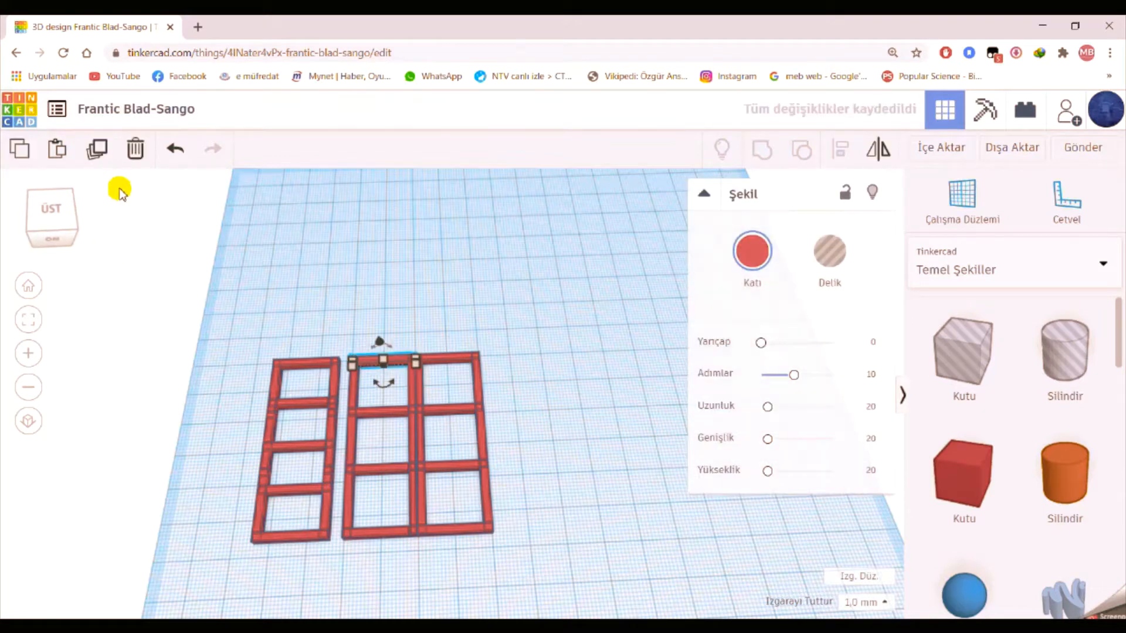
{"action": "key", "text": "shift+Up"}
{"action": "left_click_drag", "start_coordinate": [355, 552], "coordinate": [347, 350]}
{"action": "left_click", "coordinate": [568, 480]}
{"action": "left_click", "coordinate": [385, 329]}
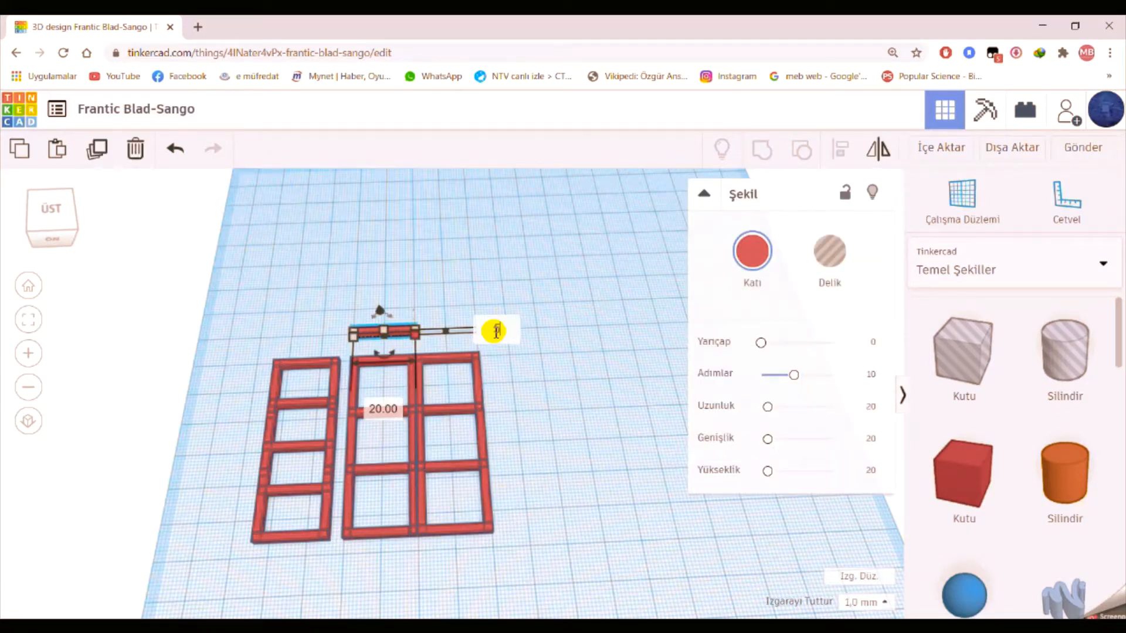
{"action": "key", "text": "Tab"}
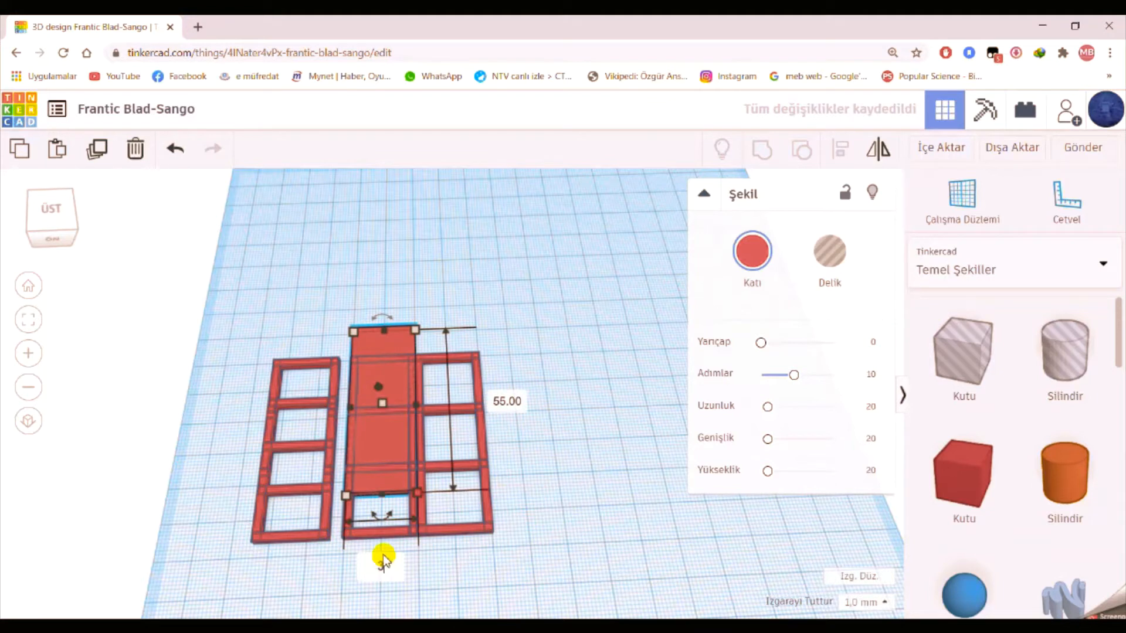
{"action": "left_click", "coordinate": [416, 448]}
- Move the plate to the right of the grid and set its height to 1 mm
{"action": "left_click_drag", "start_coordinate": [435, 334], "coordinate": [562, 434]}
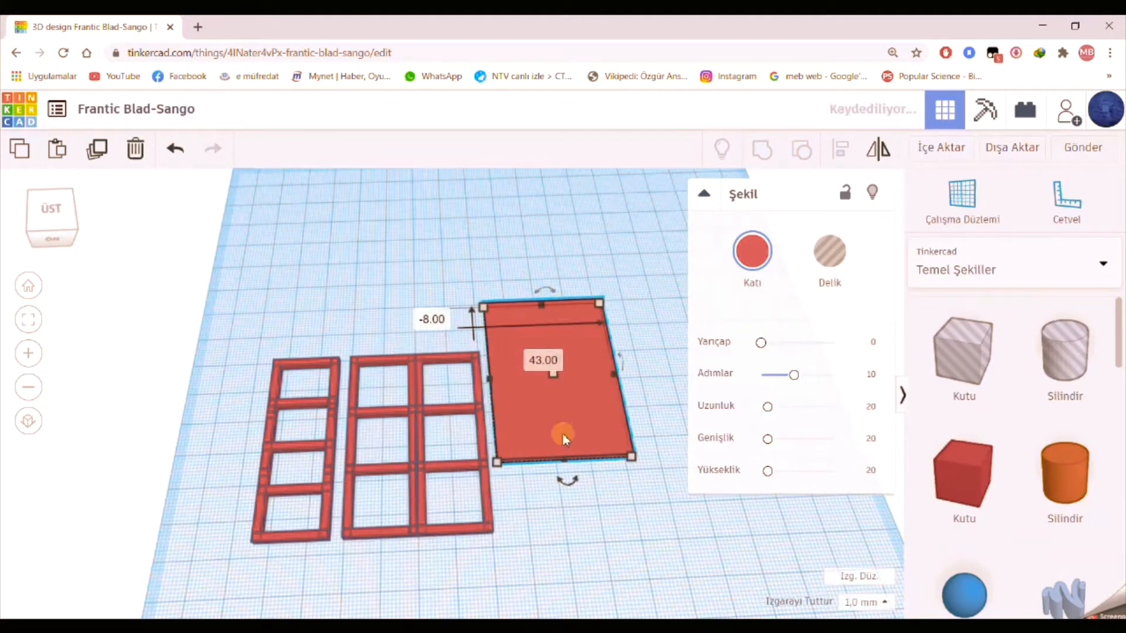
{"action": "mouse_move", "coordinate": [555, 378]}
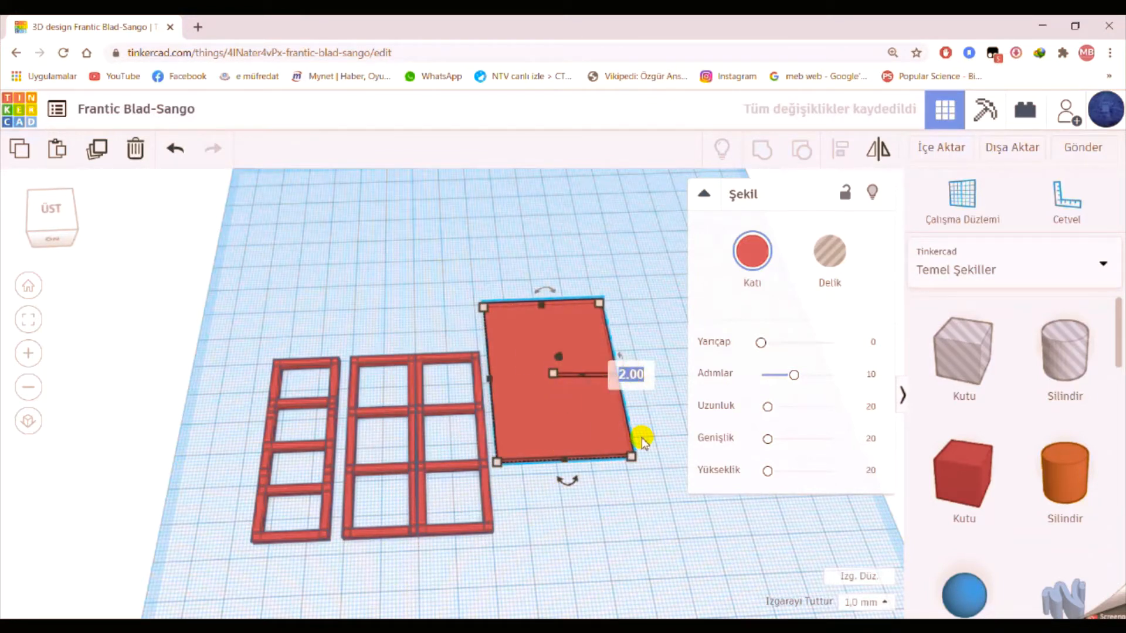
{"action": "type", "text": "1"}
{"action": "key", "text": "Return"}
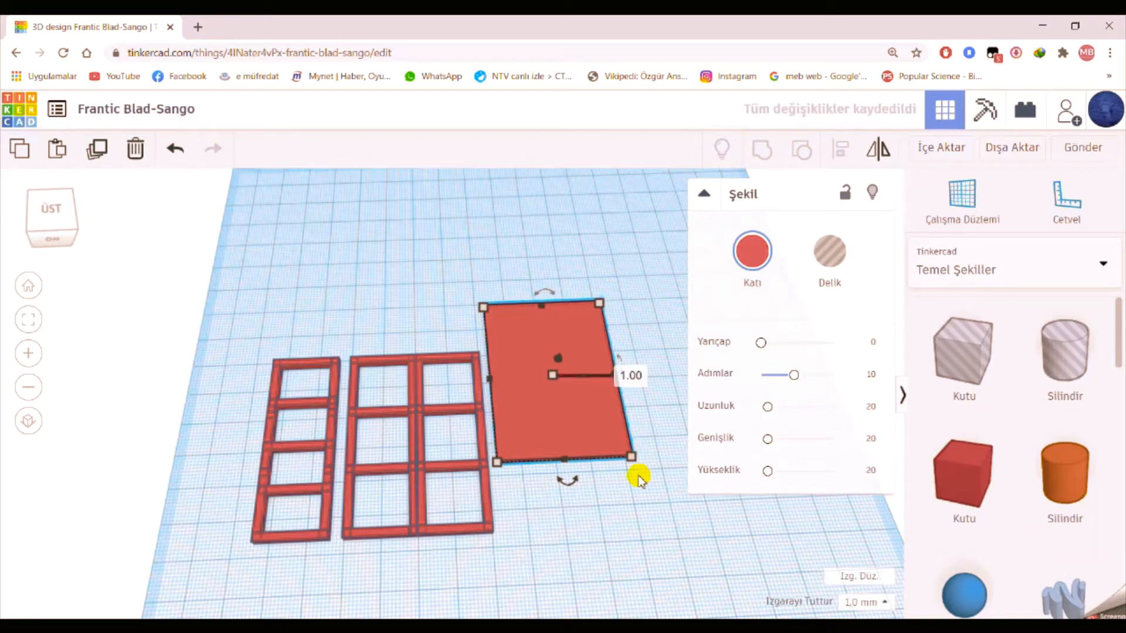
{"action": "key", "text": "Delete"}
{"action": "key", "text": "ctrl+z"}
{"action": "left_click", "coordinate": [552, 375]}
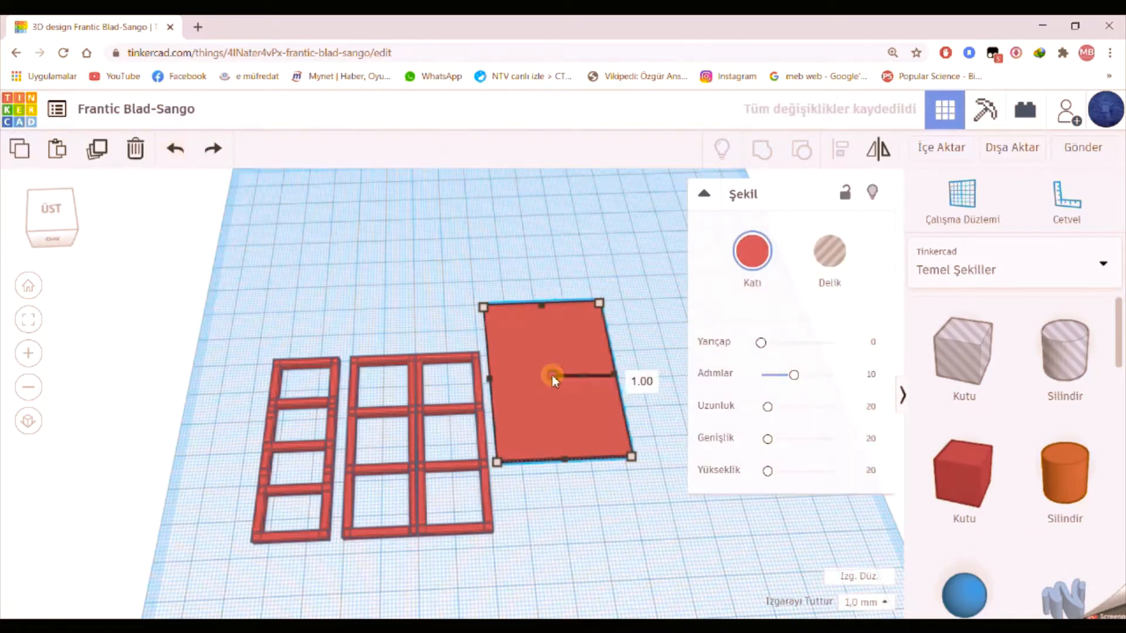
- Change the plate's colour to light blue and make it transparent like glass
{"action": "left_click", "coordinate": [751, 253]}
{"action": "left_click", "coordinate": [850, 398]}
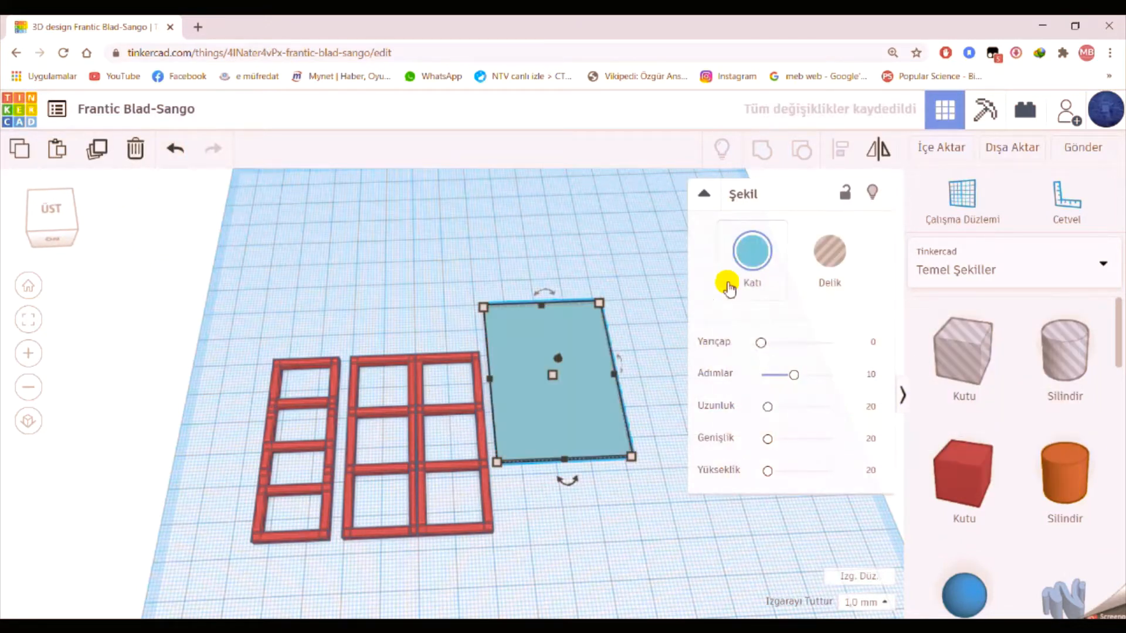
{"action": "left_click", "coordinate": [729, 286]}
{"action": "left_click", "coordinate": [1015, 473]}
{"action": "left_click", "coordinate": [721, 515]}
{"action": "scroll", "coordinate": [455, 438], "scroll_direction": "down", "scroll_amount": 2}
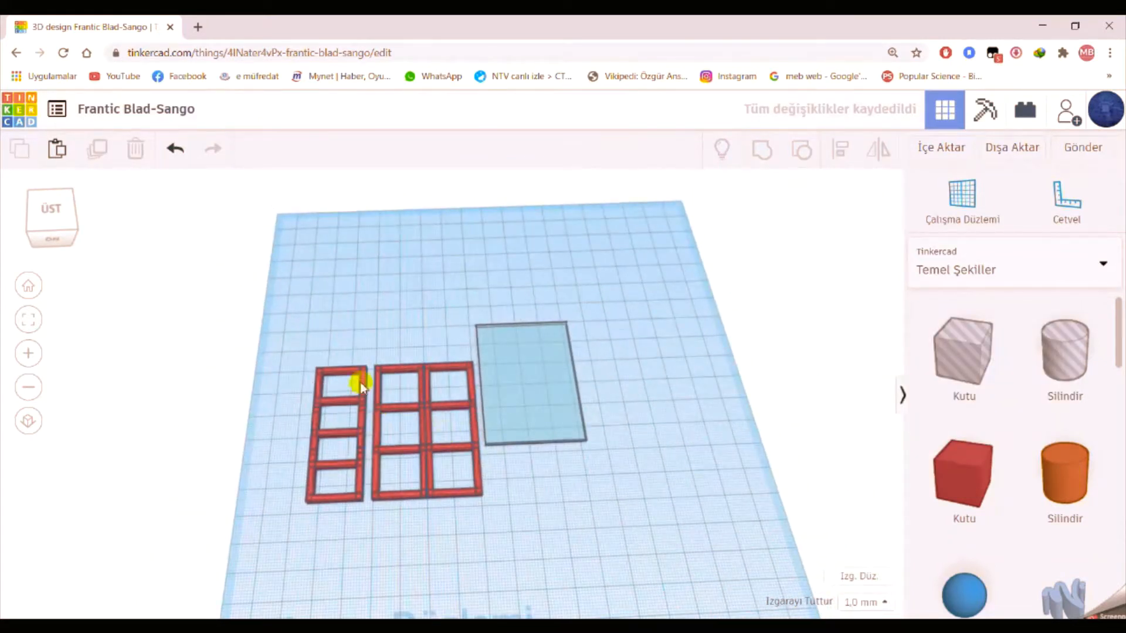
- Group all the bars of the two-by-three grid into a single shape
{"action": "left_click_drag", "start_coordinate": [381, 353], "coordinate": [477, 503]}
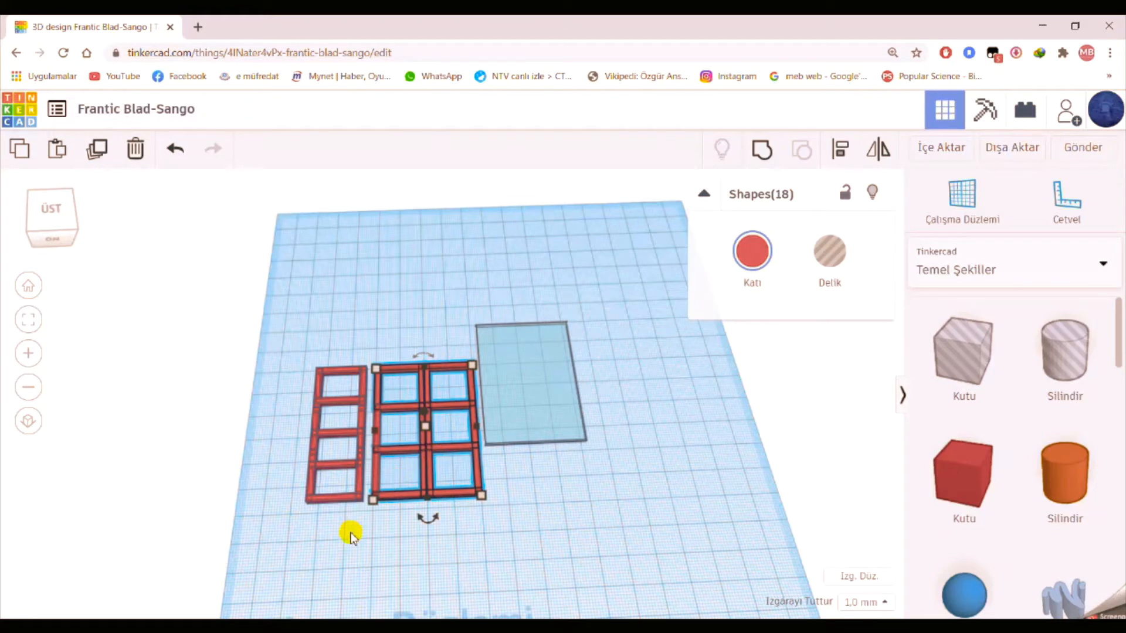
{"action": "right_click_drag", "start_coordinate": [351, 536], "coordinate": [394, 482]}
{"action": "left_click", "coordinate": [393, 480], "text": "shift"}
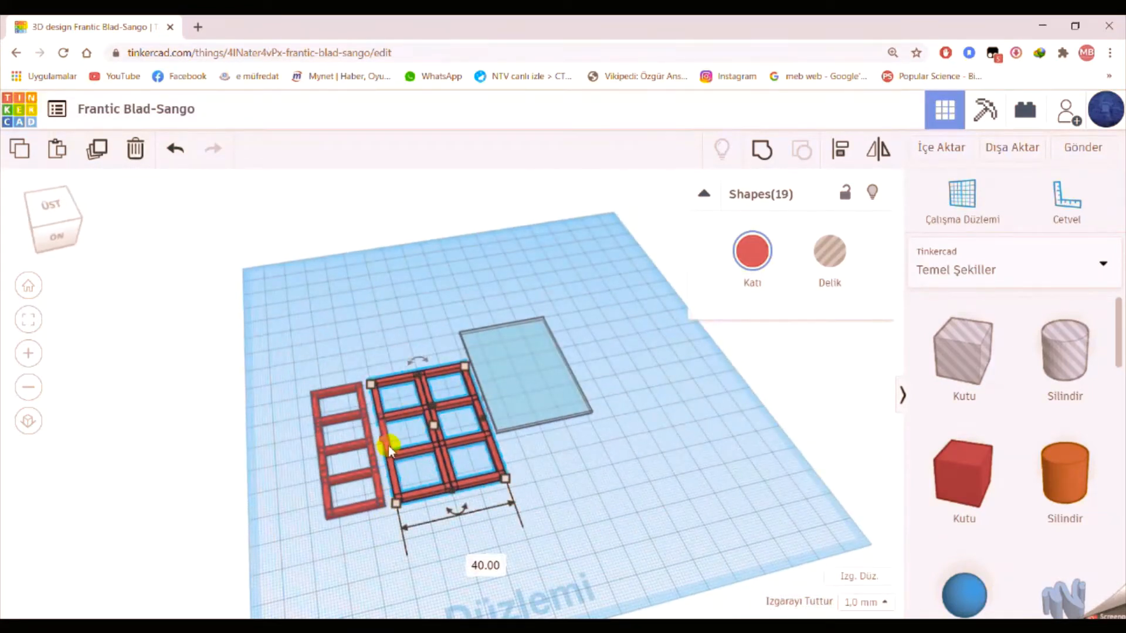
{"action": "left_click", "coordinate": [385, 430], "text": "shift"}
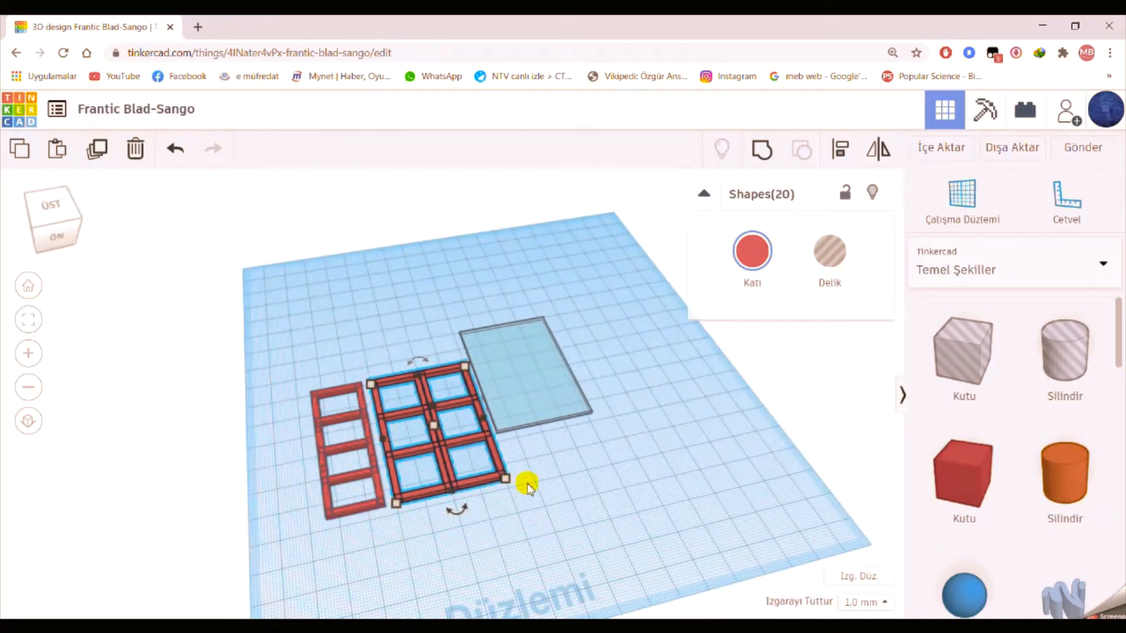
{"action": "left_click", "coordinate": [760, 154]}
{"action": "left_click", "coordinate": [511, 519]}
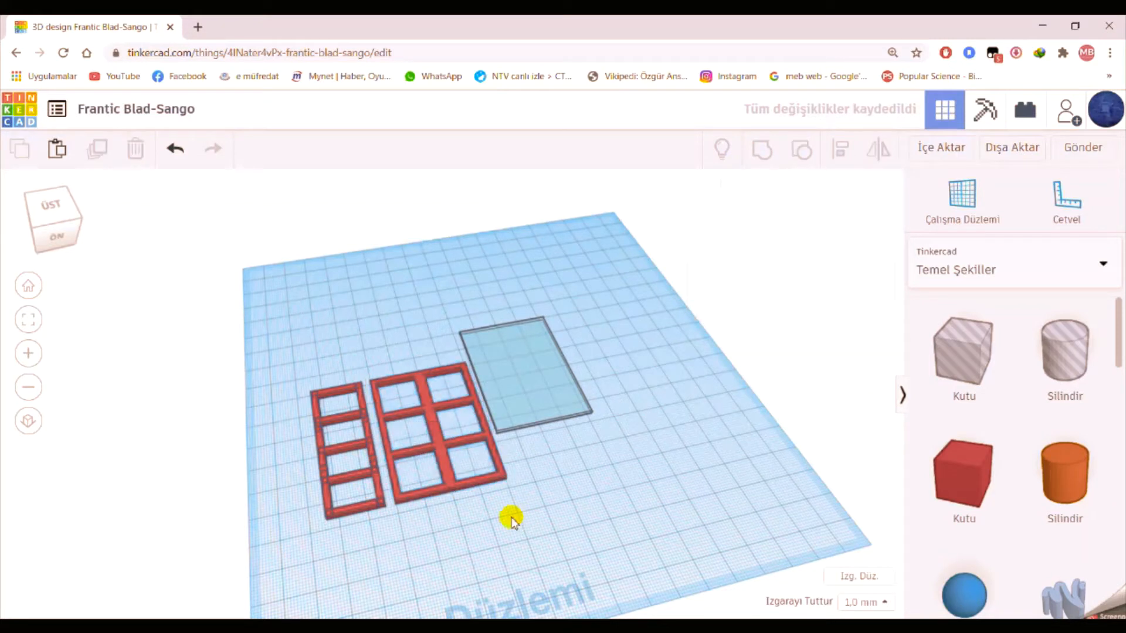
- Nudge the grouped grid three steps to the right and align it with the glass plate, centred front to back
{"action": "left_click", "coordinate": [417, 491]}
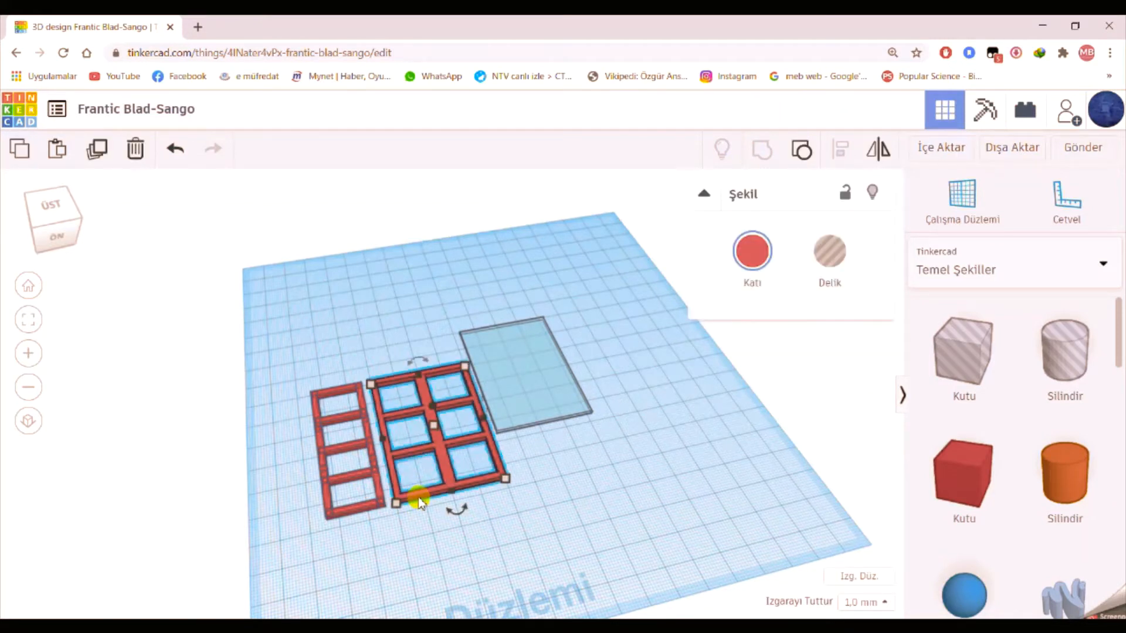
{"action": "key", "text": "Right"}
{"action": "key", "text": "Right"}
{"action": "key", "text": "Right"}
{"action": "left_click_drag", "start_coordinate": [440, 302], "coordinate": [522, 475]}
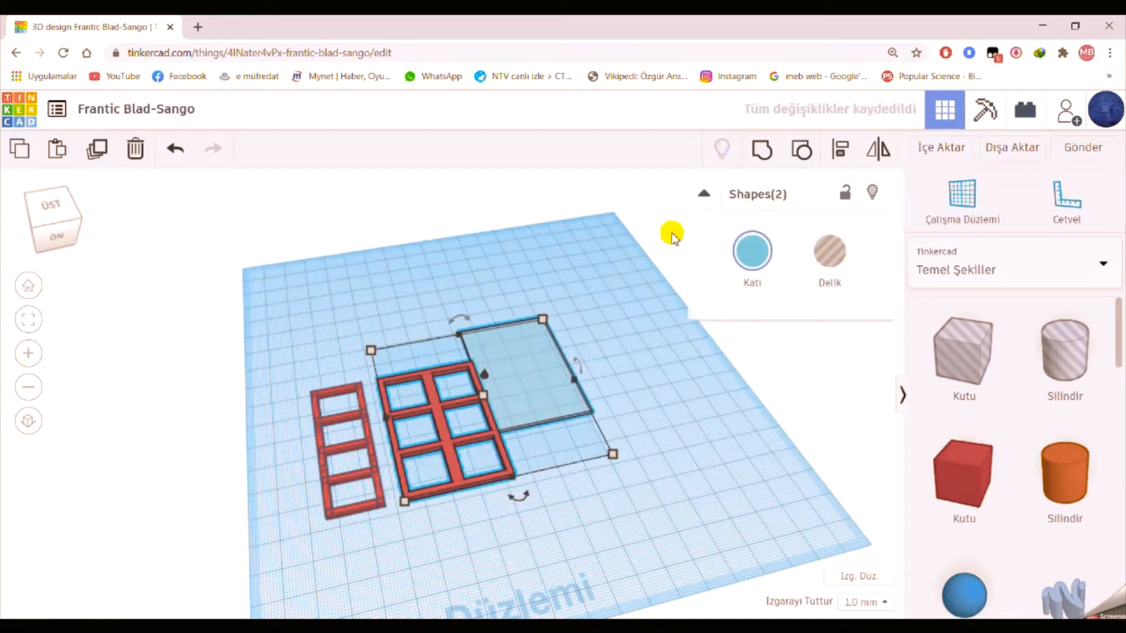
{"action": "left_click", "coordinate": [840, 149]}
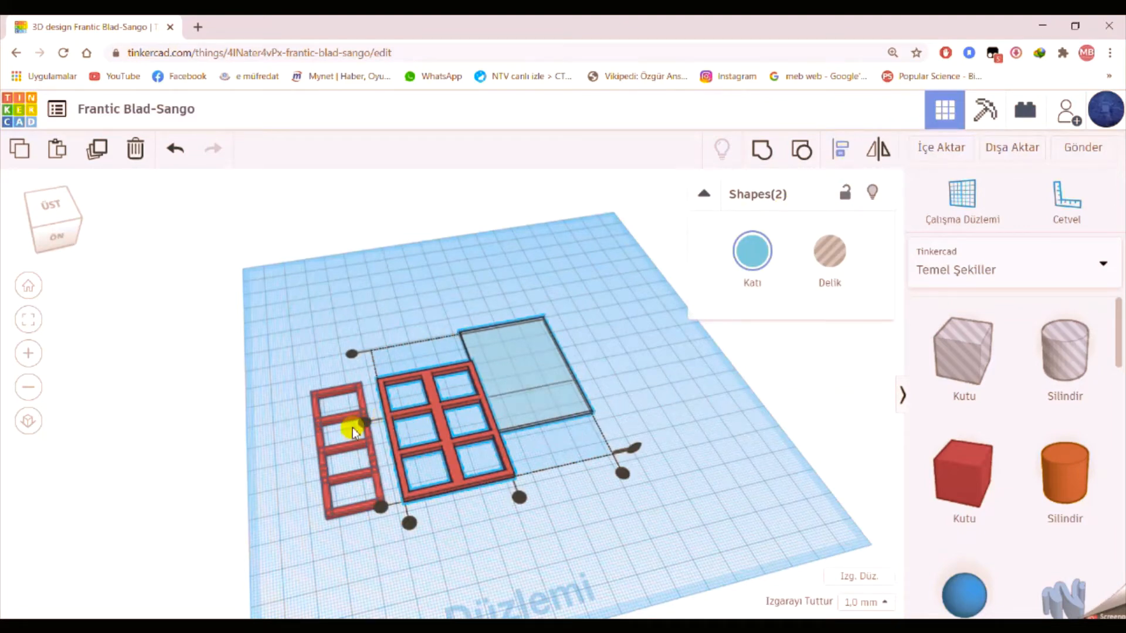
{"action": "left_click", "coordinate": [364, 423]}
{"action": "left_click", "coordinate": [485, 501]}
- Set the snap grid to 0.25 mm and raise the glass plate slightly above the workplane
{"action": "right_click_drag", "start_coordinate": [485, 502], "coordinate": [465, 452]}
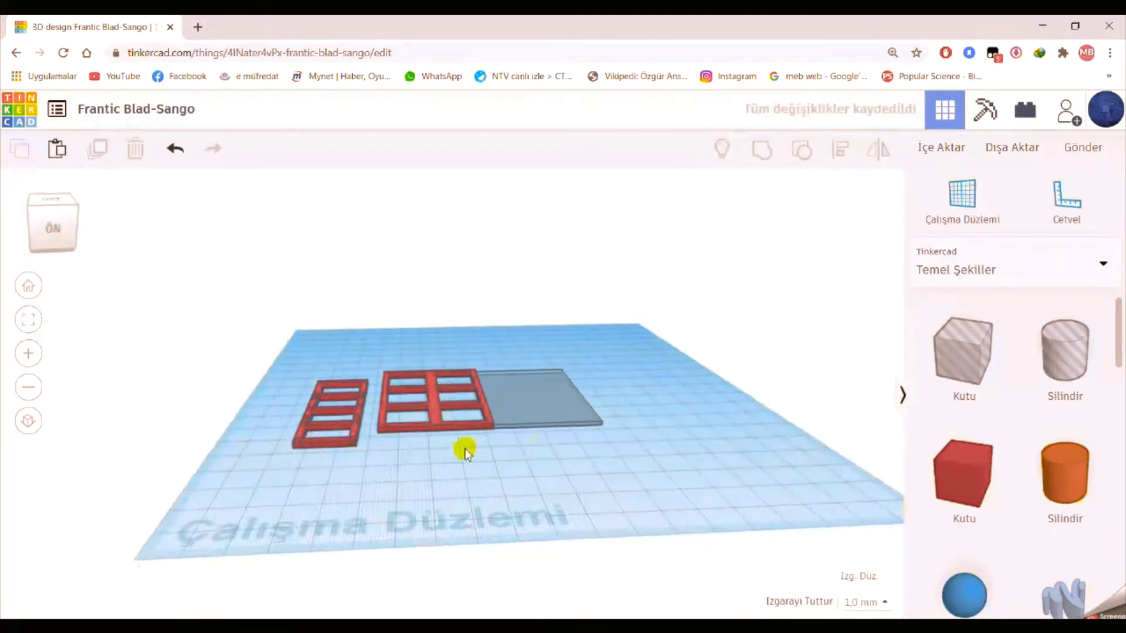
{"action": "scroll", "coordinate": [465, 452], "scroll_direction": "up", "scroll_amount": 2}
{"action": "right_click_drag", "start_coordinate": [556, 473], "coordinate": [531, 452]}
{"action": "left_click", "coordinate": [575, 395]}
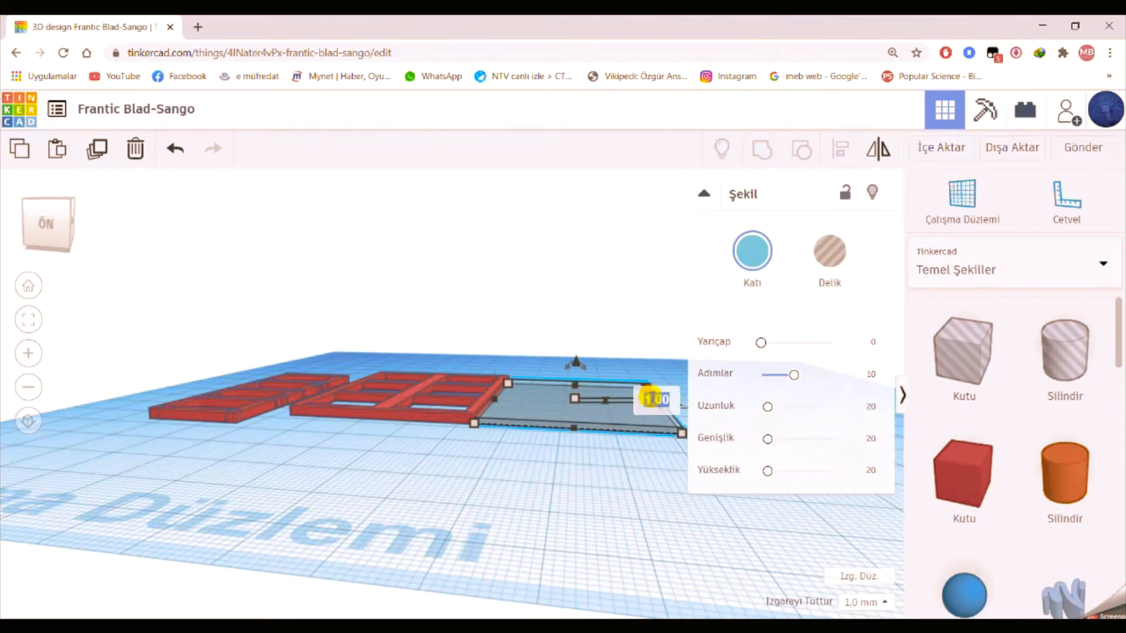
{"action": "left_click", "coordinate": [574, 483]}
{"action": "left_click", "coordinate": [567, 403]}
{"action": "left_click_drag", "start_coordinate": [576, 365], "coordinate": [576, 357]}
{"action": "scroll", "coordinate": [583, 427], "scroll_direction": "down", "scroll_amount": 3}
{"action": "left_click", "coordinate": [883, 607]}
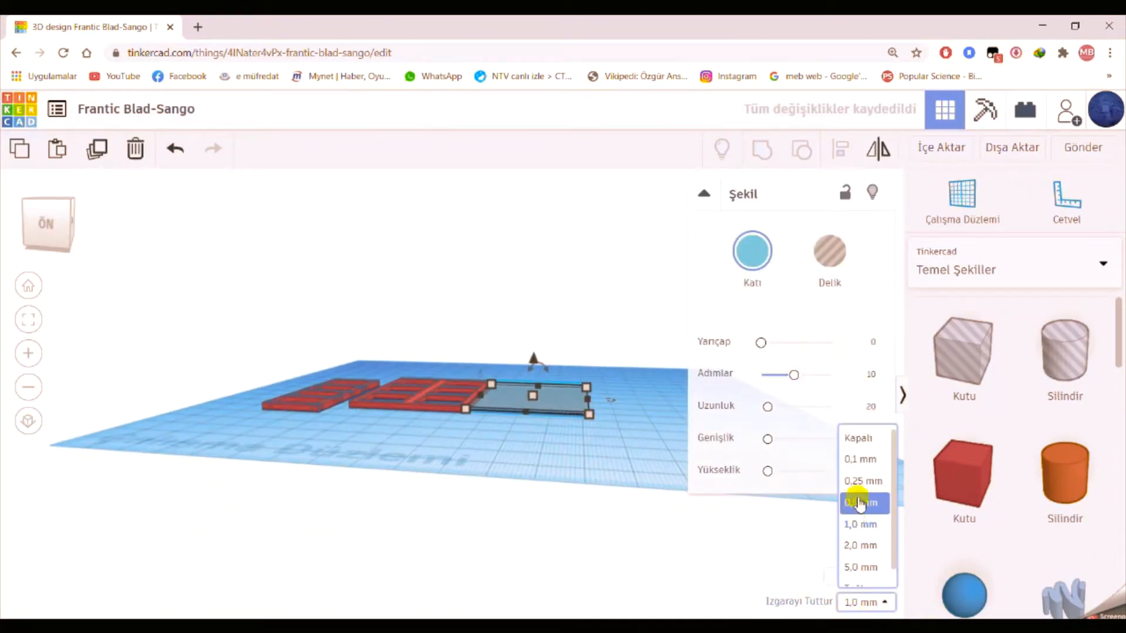
{"action": "left_click", "coordinate": [860, 480]}
{"action": "left_click_drag", "start_coordinate": [533, 364], "coordinate": [533, 363]}
{"action": "left_click", "coordinate": [463, 483]}
- Align the glass plate and the two-by-three grid on their centres across the width so the glass sits inside the frame
{"action": "right_click_drag", "start_coordinate": [462, 482], "coordinate": [514, 543]}
{"action": "left_click_drag", "start_coordinate": [429, 321], "coordinate": [544, 475]}
{"action": "left_click", "coordinate": [840, 149]}
{"action": "left_click", "coordinate": [497, 494]}
{"action": "left_click", "coordinate": [447, 487]}
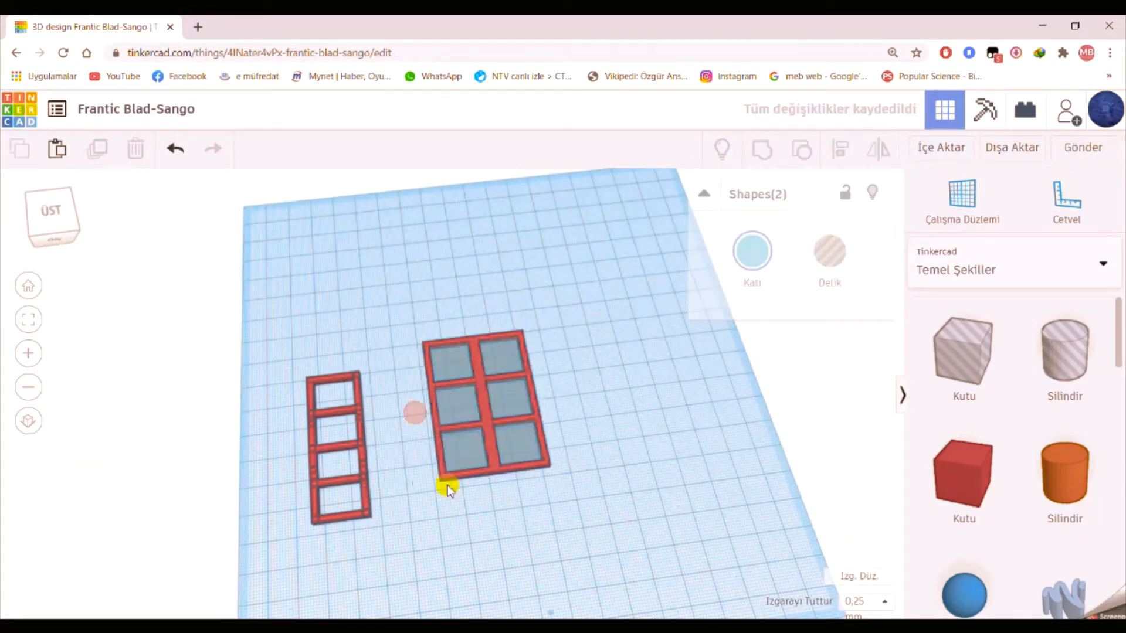
{"action": "right_click_drag", "start_coordinate": [448, 486], "coordinate": [498, 435]}
{"action": "left_click", "coordinate": [498, 435]}
{"action": "left_click", "coordinate": [611, 380]}
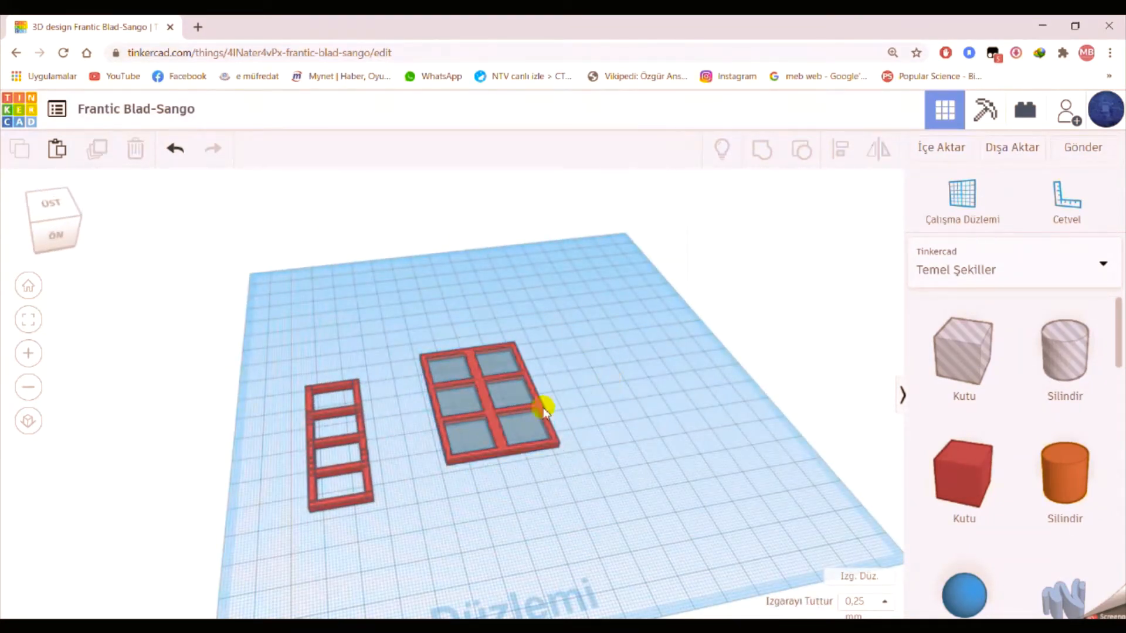
- Change the two-by-three window frame's colour to brown
{"action": "left_click", "coordinate": [544, 412]}
{"action": "left_click", "coordinate": [752, 249]}
{"action": "left_click", "coordinate": [762, 375]}
{"action": "left_click", "coordinate": [586, 471]}
- Group the four-cell column's bars into one shape and colour it brown like the window frame
{"action": "right_click_drag", "start_coordinate": [646, 411], "coordinate": [338, 520]}
{"action": "left_click_drag", "start_coordinate": [318, 379], "coordinate": [395, 522]}
{"action": "left_click_drag", "start_coordinate": [271, 329], "coordinate": [387, 506]}
{"action": "left_click", "coordinate": [759, 158]}
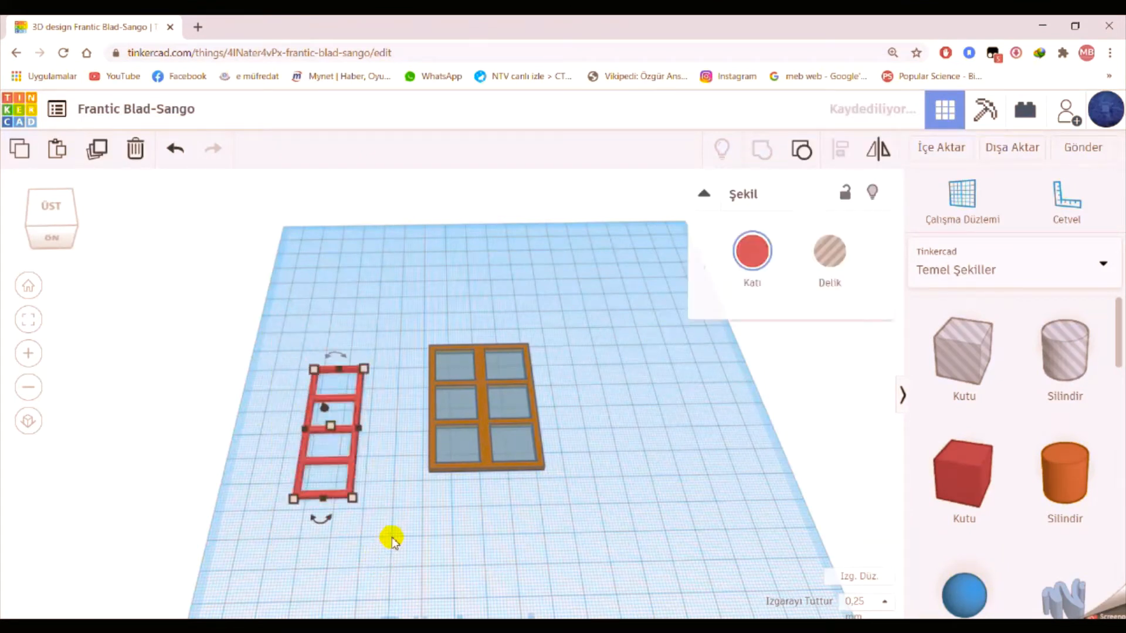
{"action": "left_click", "coordinate": [753, 251]}
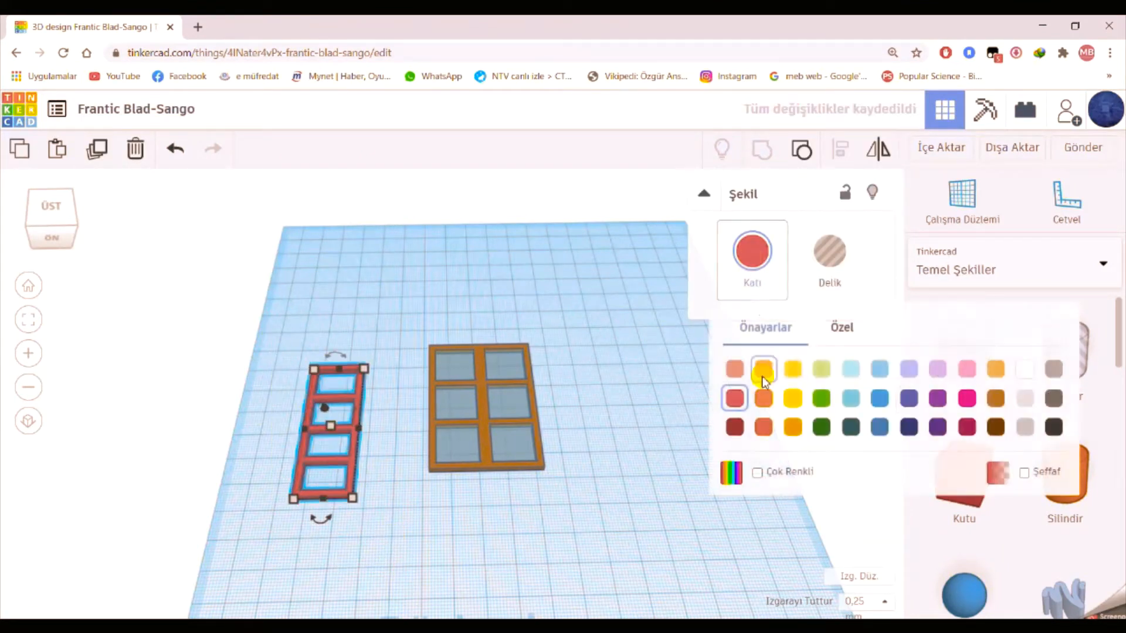
{"action": "left_click", "coordinate": [996, 399]}
{"action": "left_click", "coordinate": [485, 521]}
- Find the venedik çıtası shape on page 14 of the full shape generator collection and place it beside the four-cell column
{"action": "right_click_drag", "start_coordinate": [485, 520], "coordinate": [643, 465]}
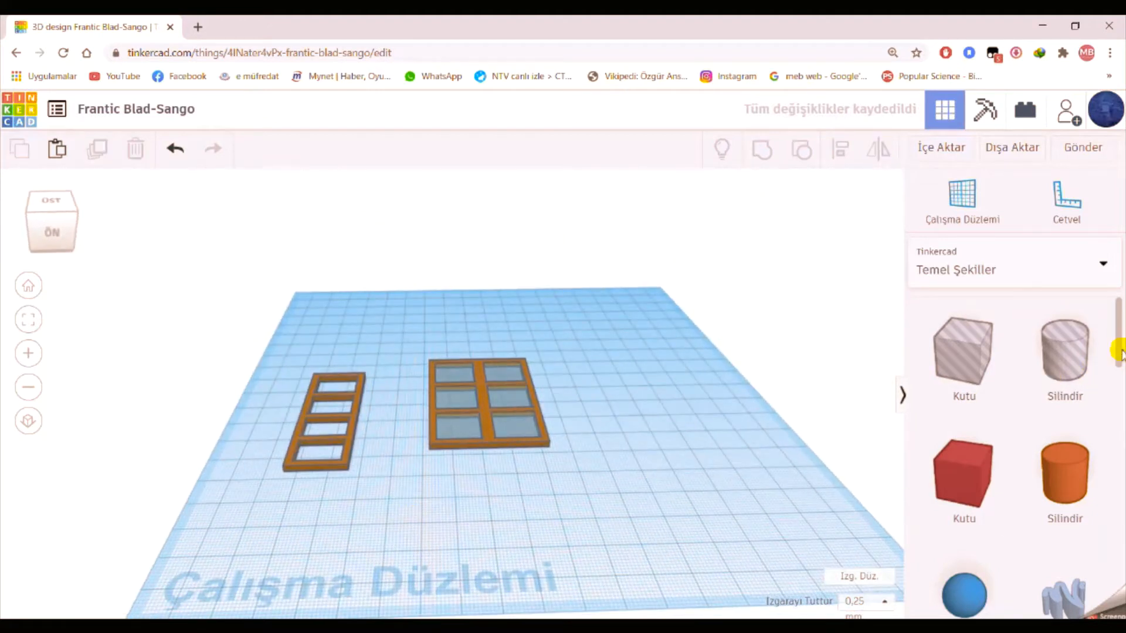
{"action": "left_click", "coordinate": [1014, 267]}
{"action": "left_click", "coordinate": [950, 467]}
{"action": "scroll", "coordinate": [1021, 528], "scroll_direction": "down", "scroll_amount": 5}
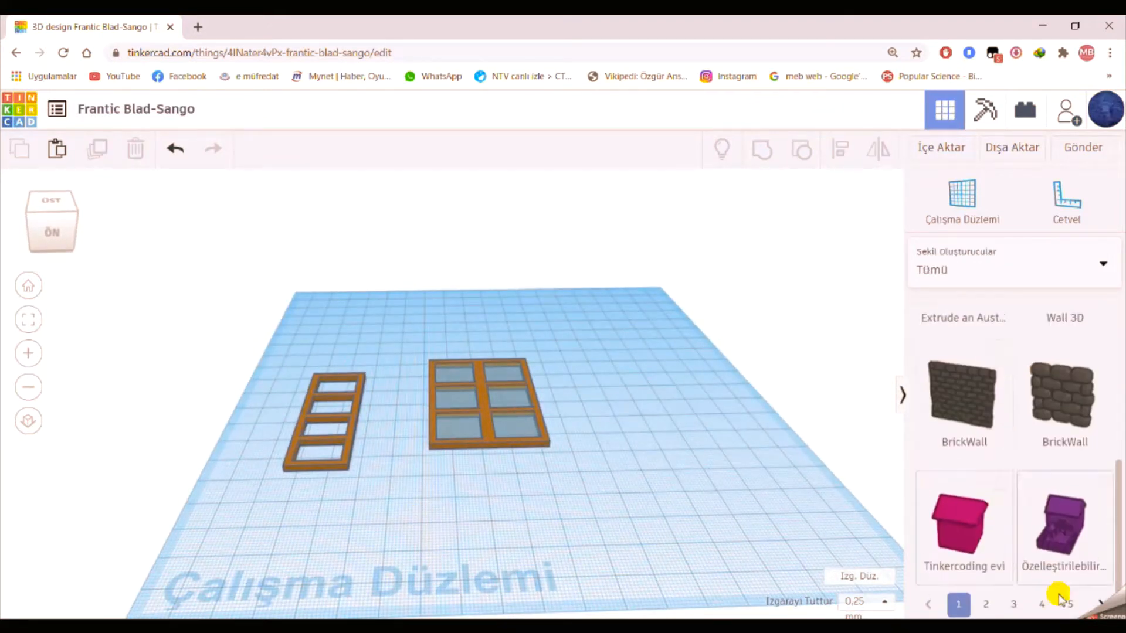
{"action": "left_click", "coordinate": [1072, 605]}
{"action": "left_click", "coordinate": [1072, 607]}
{"action": "left_click", "coordinate": [1073, 606]}
{"action": "left_click", "coordinate": [1072, 607]}
{"action": "left_click", "coordinate": [1073, 606]}
{"action": "left_click", "coordinate": [1043, 607]}
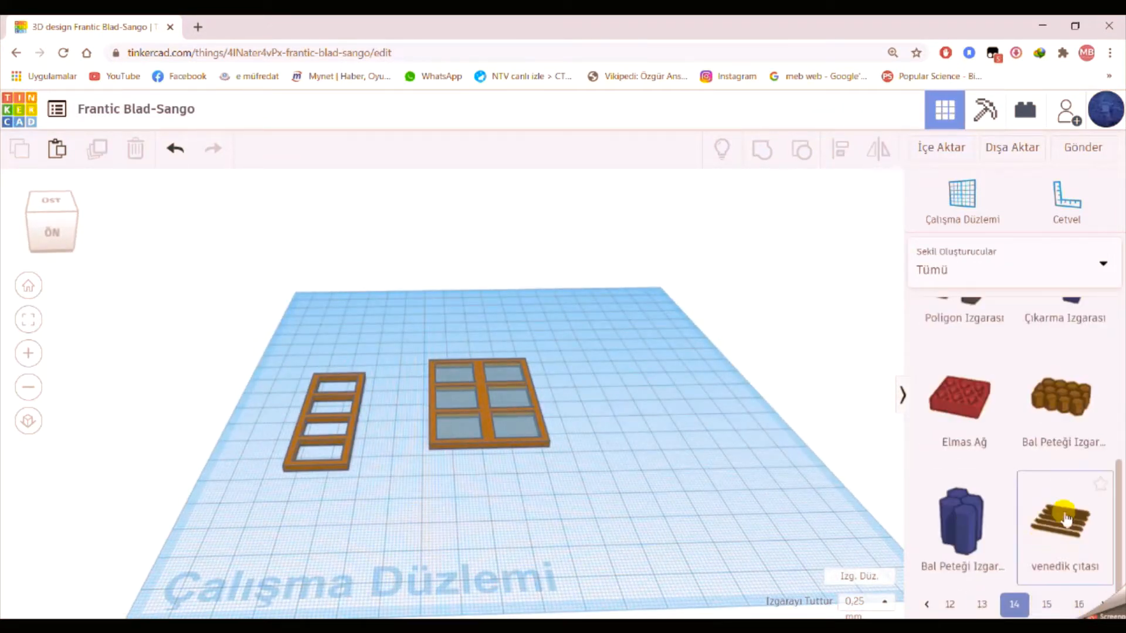
{"action": "scroll", "coordinate": [1068, 528], "scroll_direction": "down", "scroll_amount": 1}
{"action": "left_click_drag", "start_coordinate": [1069, 539], "coordinate": [232, 449]}
{"action": "right_click_drag", "start_coordinate": [213, 515], "coordinate": [264, 575]}
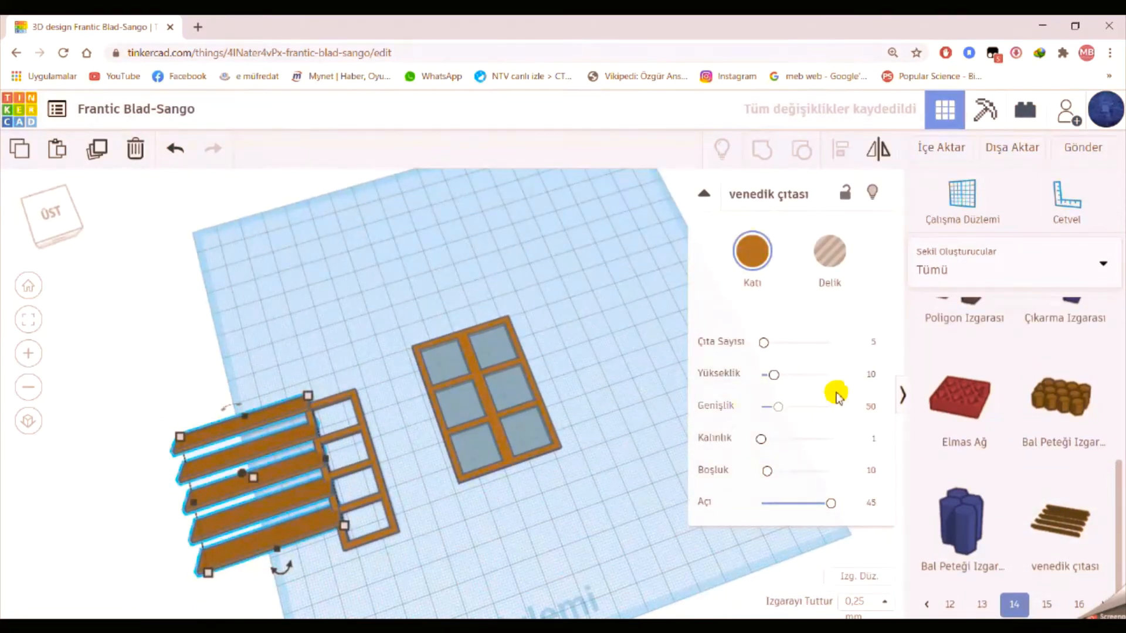
{"action": "left_click", "coordinate": [364, 562]}
{"action": "right_click_drag", "start_coordinate": [359, 536], "coordinate": [350, 500]}
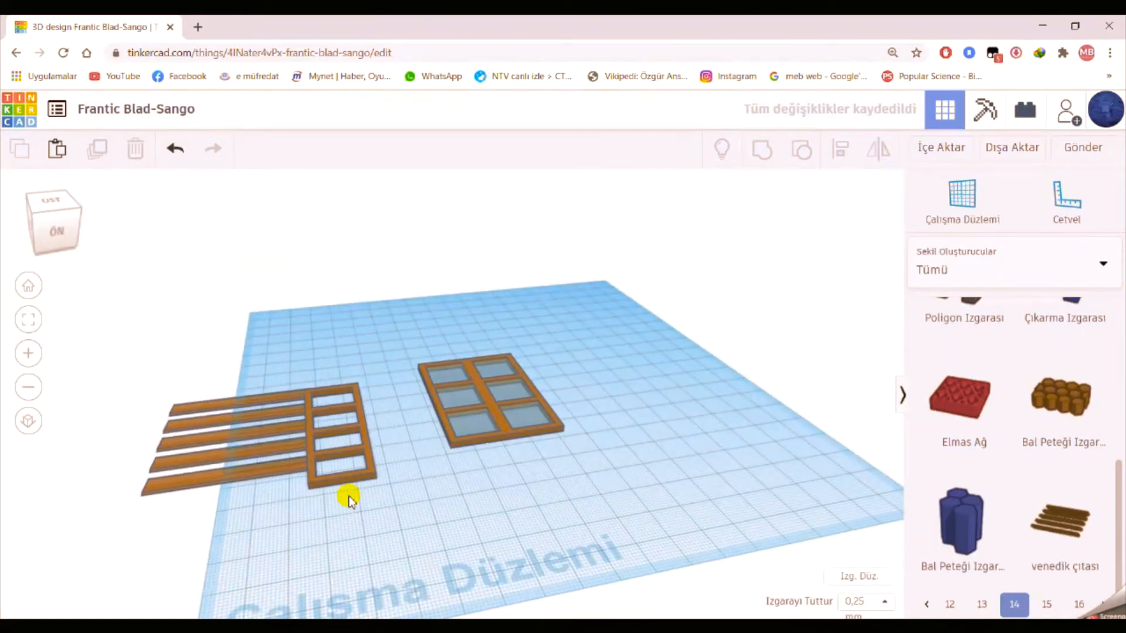
- Set the slat shape's Boşluk value to 5 and shrink the panel to about 20.75 by 22.85 mm
{"action": "left_click", "coordinate": [224, 402]}
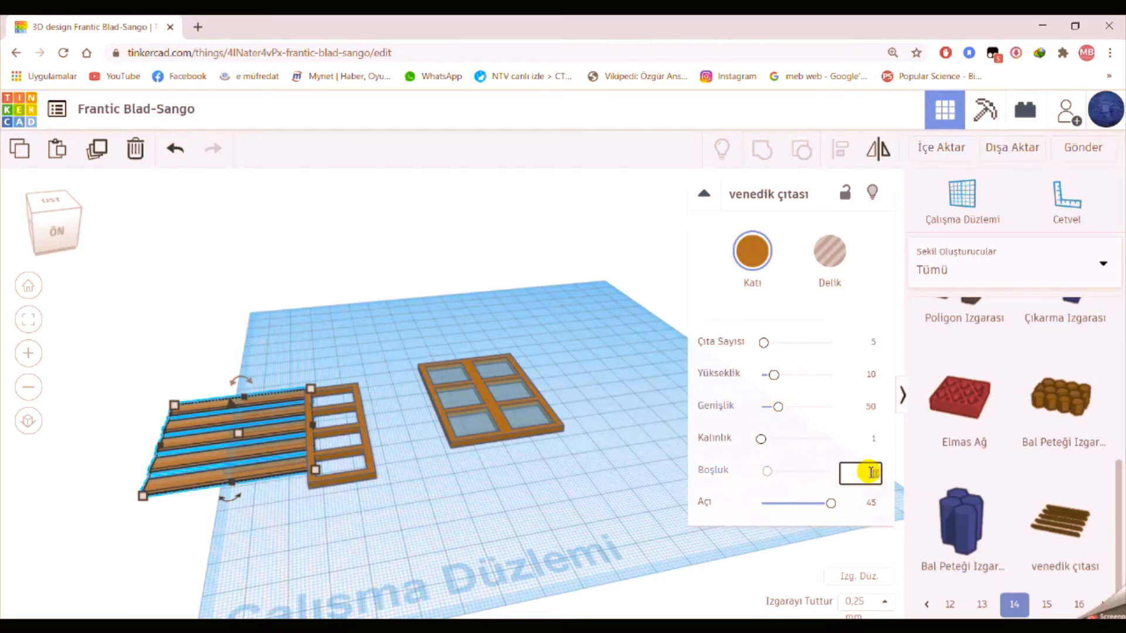
{"action": "right_click_drag", "start_coordinate": [364, 565], "coordinate": [189, 482]}
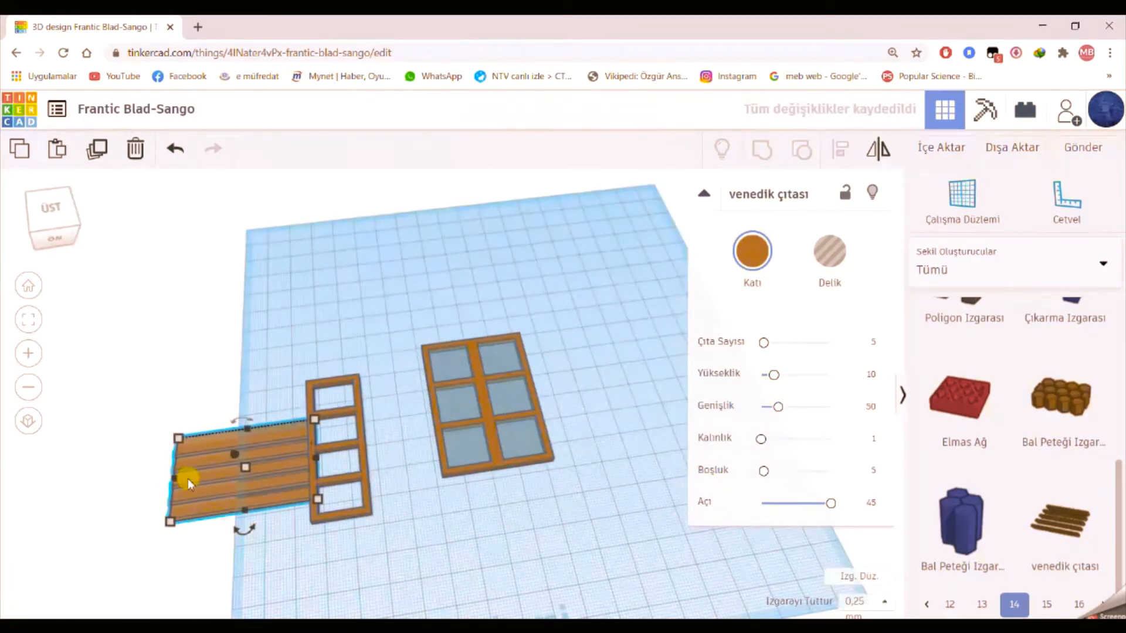
{"action": "left_click_drag", "start_coordinate": [167, 523], "coordinate": [317, 535]}
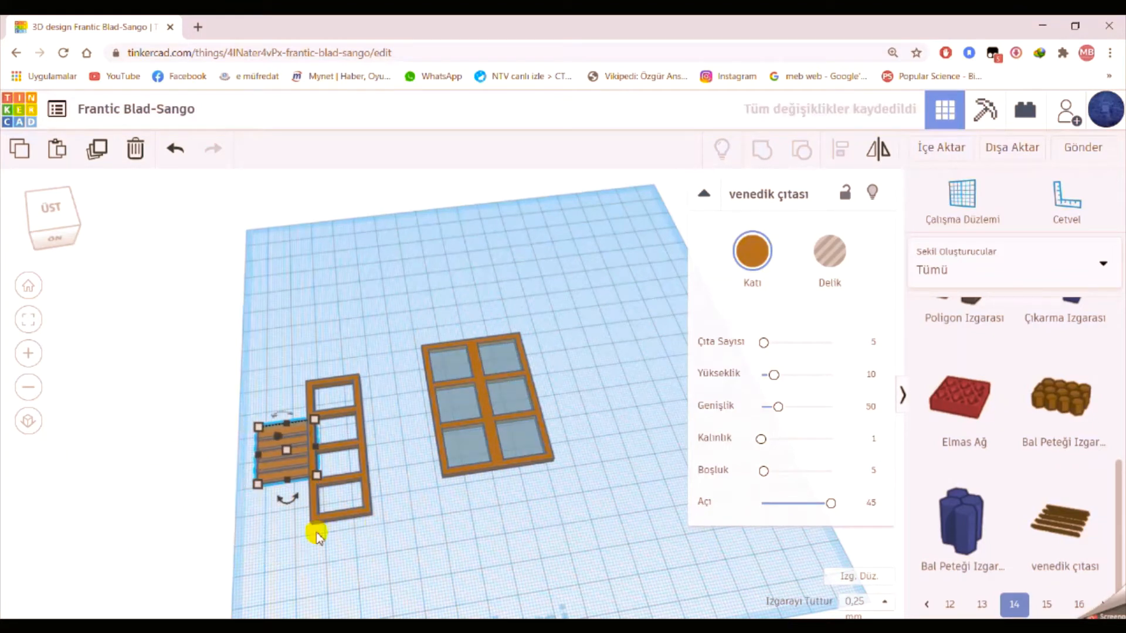
- Set the slat panel's width to 19 mm
{"action": "left_click", "coordinate": [371, 505]}
{"action": "left_click", "coordinate": [257, 496]}
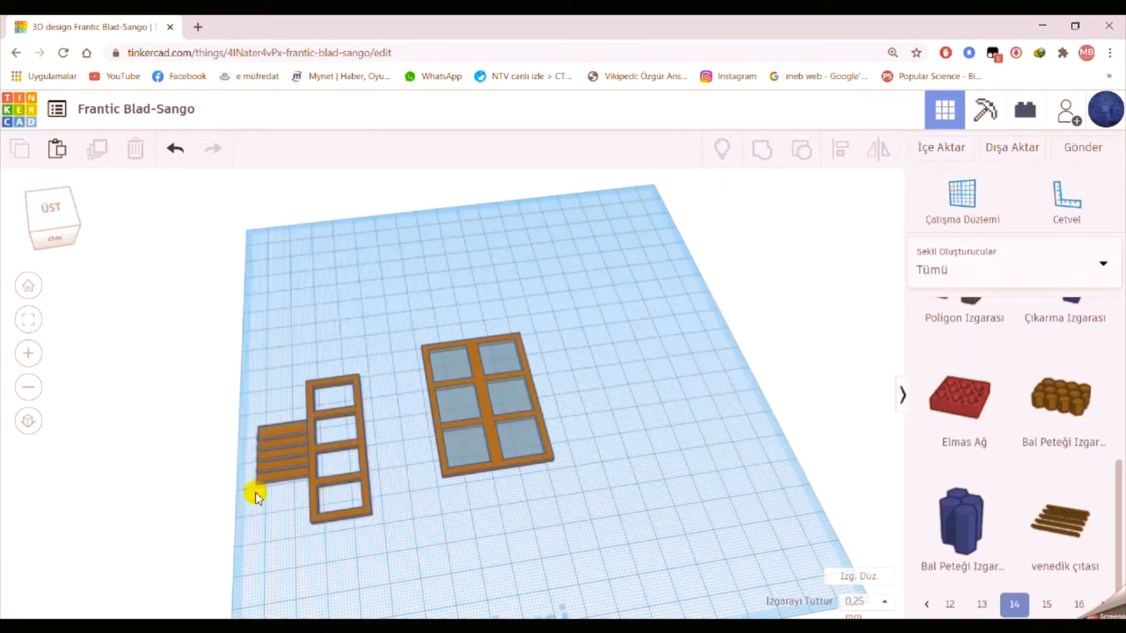
{"action": "left_click", "coordinate": [287, 429]}
{"action": "left_click", "coordinate": [288, 554]}
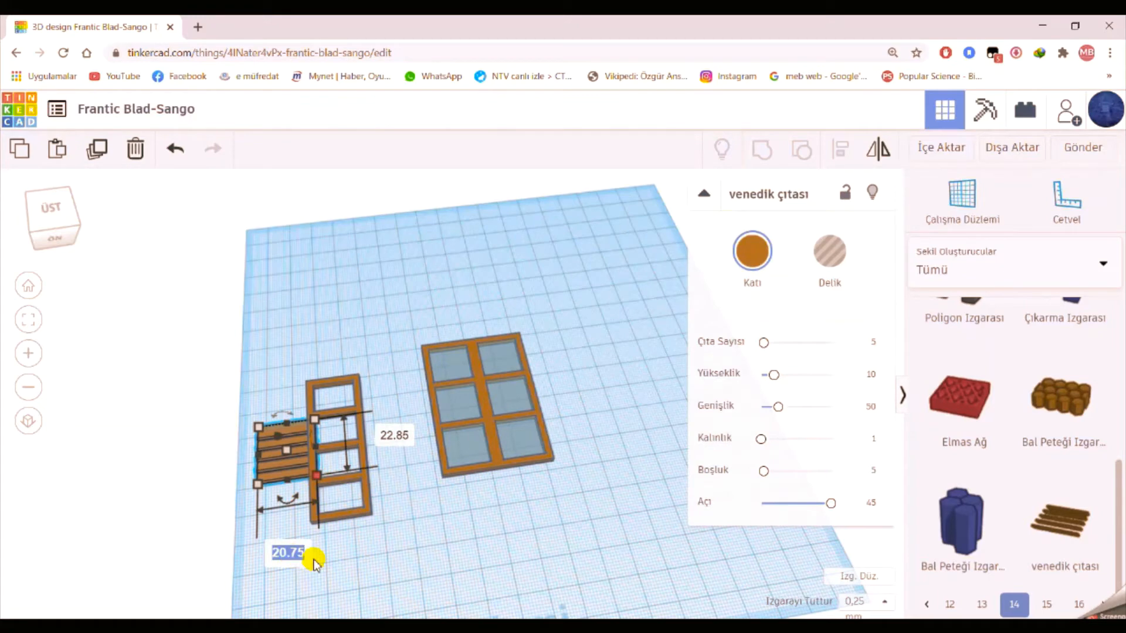
{"action": "type", "text": "19"}
{"action": "key", "text": "Return"}
- Increase the Çıta Sayısı value to 15 and align the slat panel with the column, centred along their length
{"action": "right_click_drag", "start_coordinate": [314, 561], "coordinate": [254, 428]}
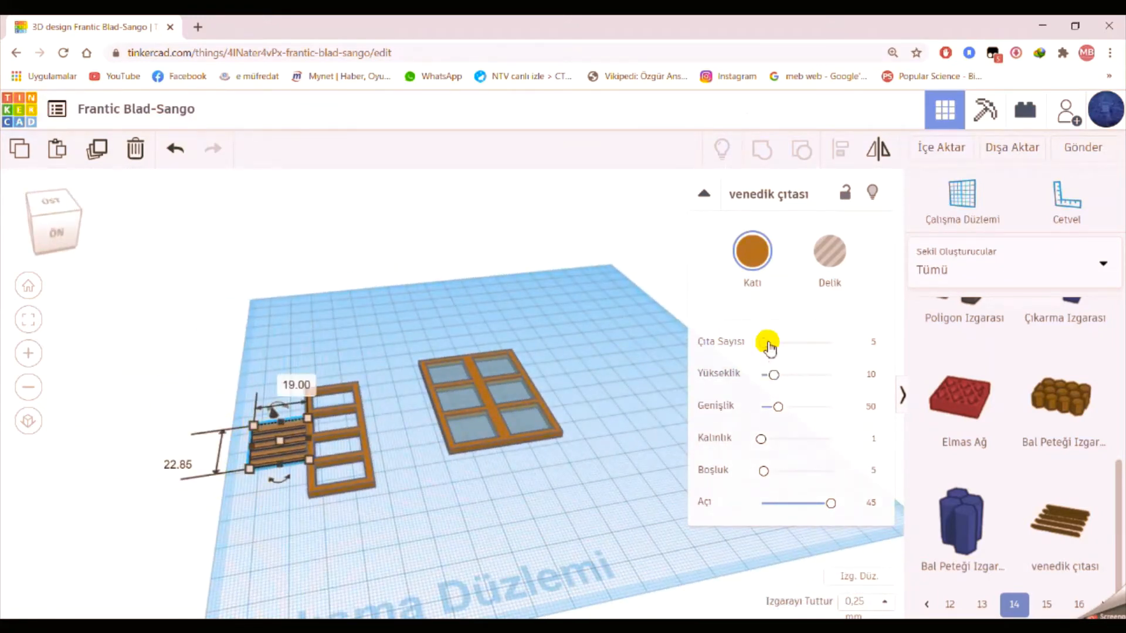
{"action": "left_click_drag", "start_coordinate": [765, 343], "coordinate": [771, 344]}
{"action": "right_click_drag", "start_coordinate": [410, 436], "coordinate": [416, 521]}
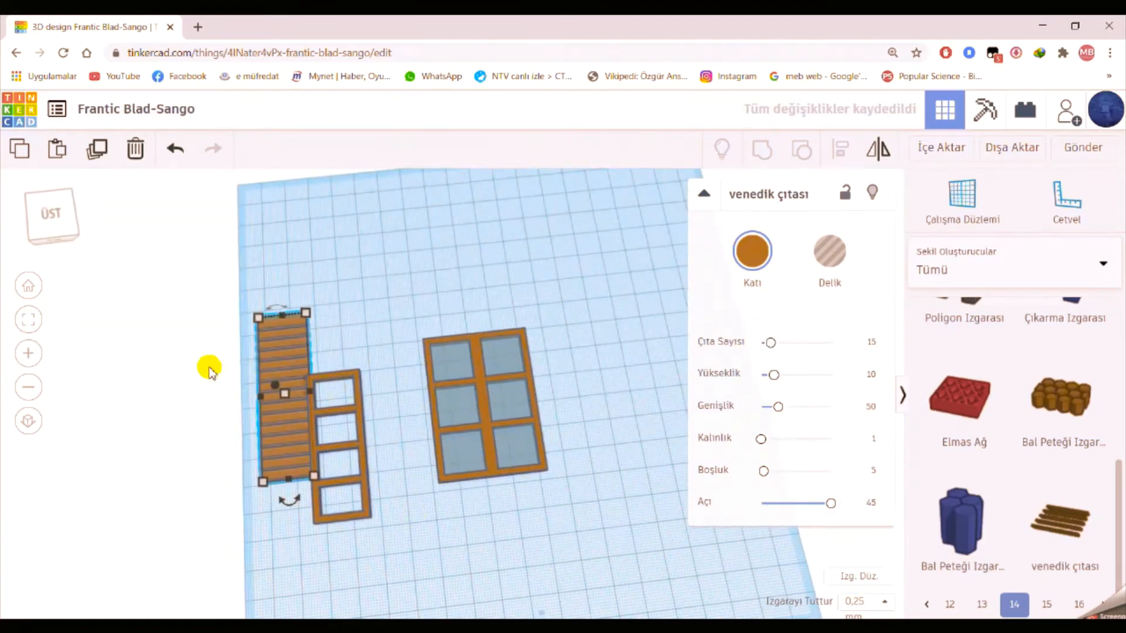
{"action": "left_click", "coordinate": [339, 463], "text": "shift"}
{"action": "left_click", "coordinate": [838, 152]}
{"action": "left_click", "coordinate": [241, 421]}
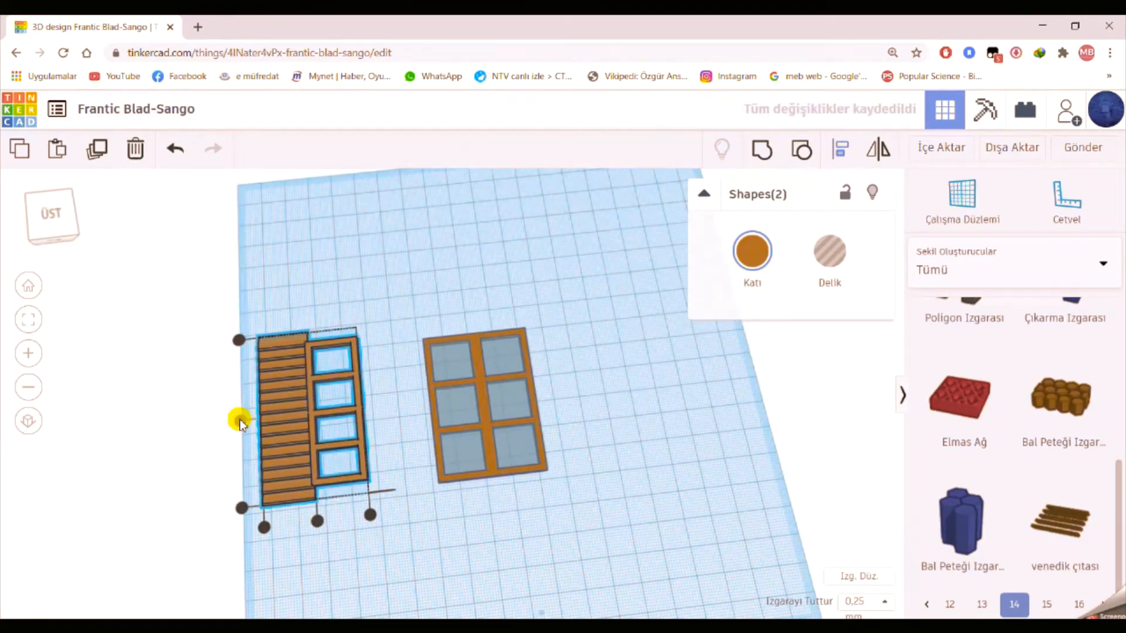
{"action": "left_click", "coordinate": [309, 557]}
- Shorten the slat panel so that it fits within the length of the four-cell column
{"action": "left_click", "coordinate": [276, 471]}
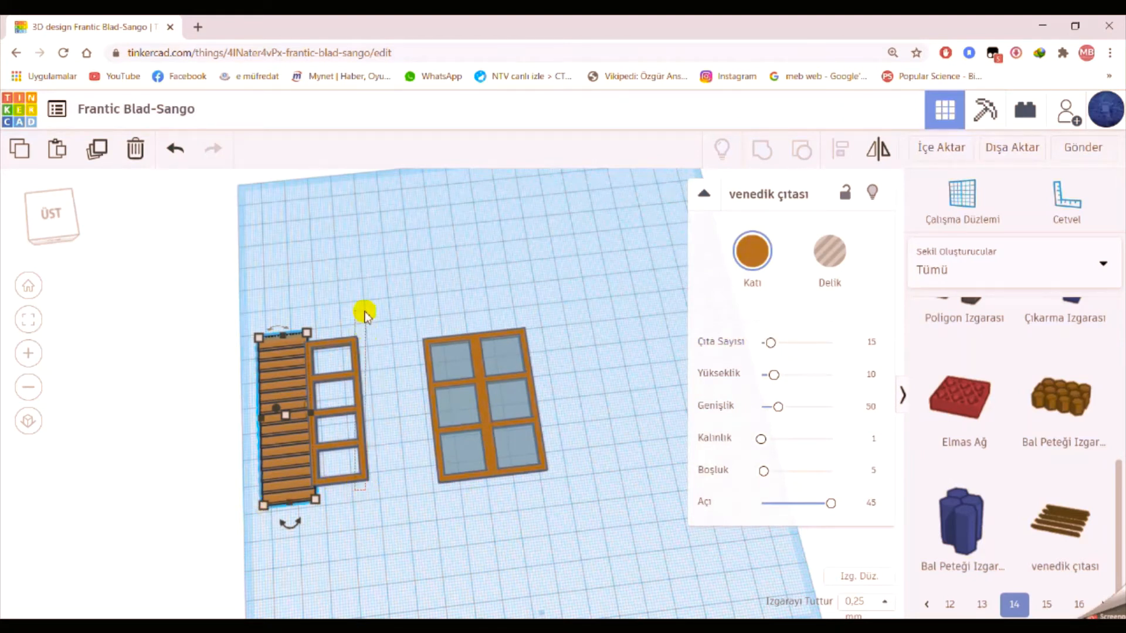
{"action": "left_click", "coordinate": [359, 334]}
{"action": "left_click", "coordinate": [379, 540]}
{"action": "left_click", "coordinate": [289, 462]}
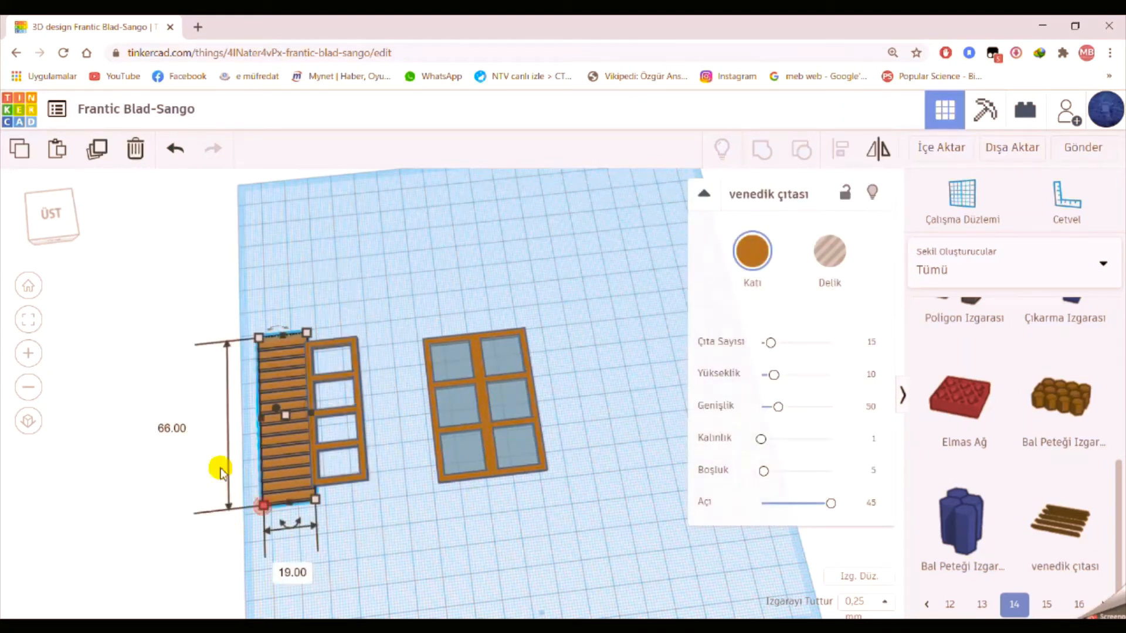
- Align the slat panel with the four-cell column on their centres in both directions so the slats fill the frame
{"action": "left_click", "coordinate": [364, 401], "text": "shift"}
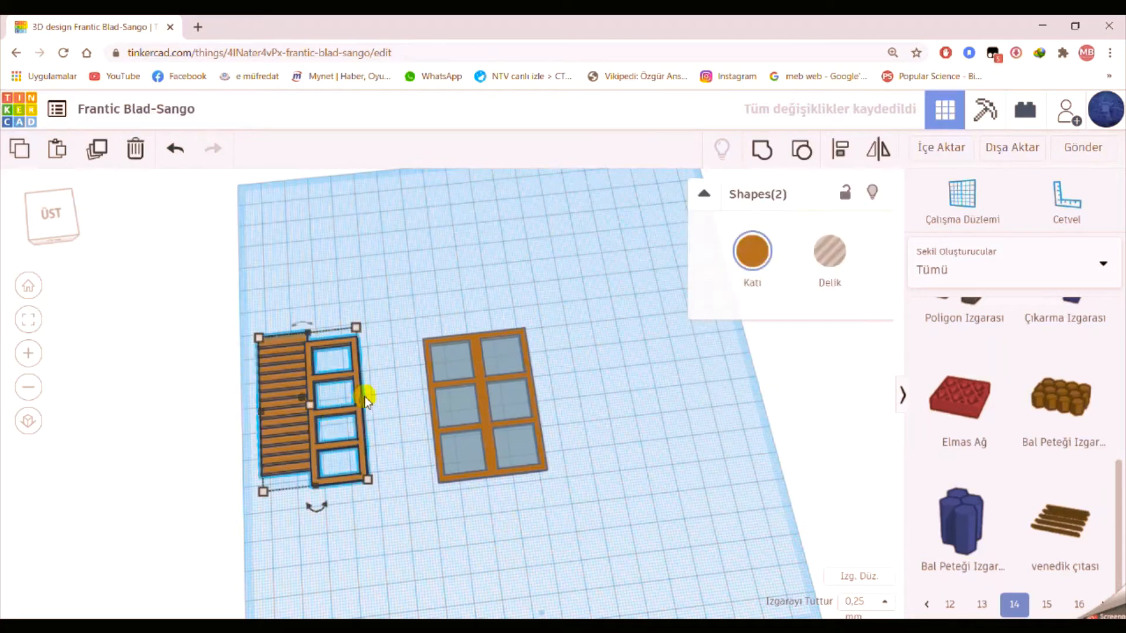
{"action": "left_click", "coordinate": [839, 154]}
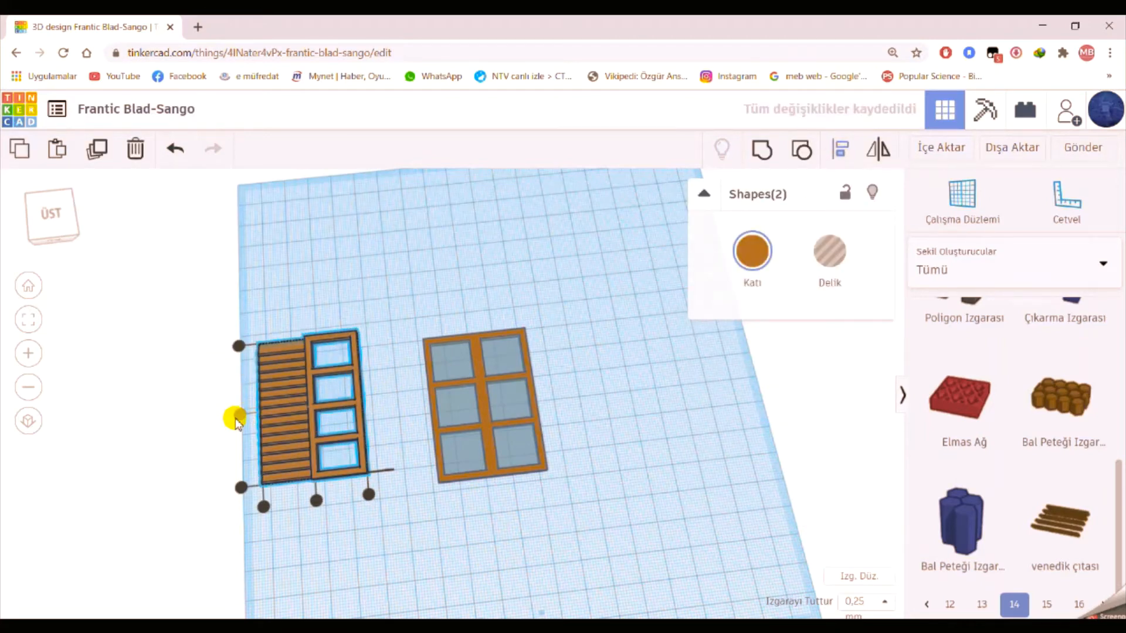
{"action": "left_click", "coordinate": [317, 495]}
{"action": "right_click_drag", "start_coordinate": [316, 495], "coordinate": [246, 331]}
{"action": "left_click", "coordinate": [357, 406]}
{"action": "left_click", "coordinate": [334, 433]}
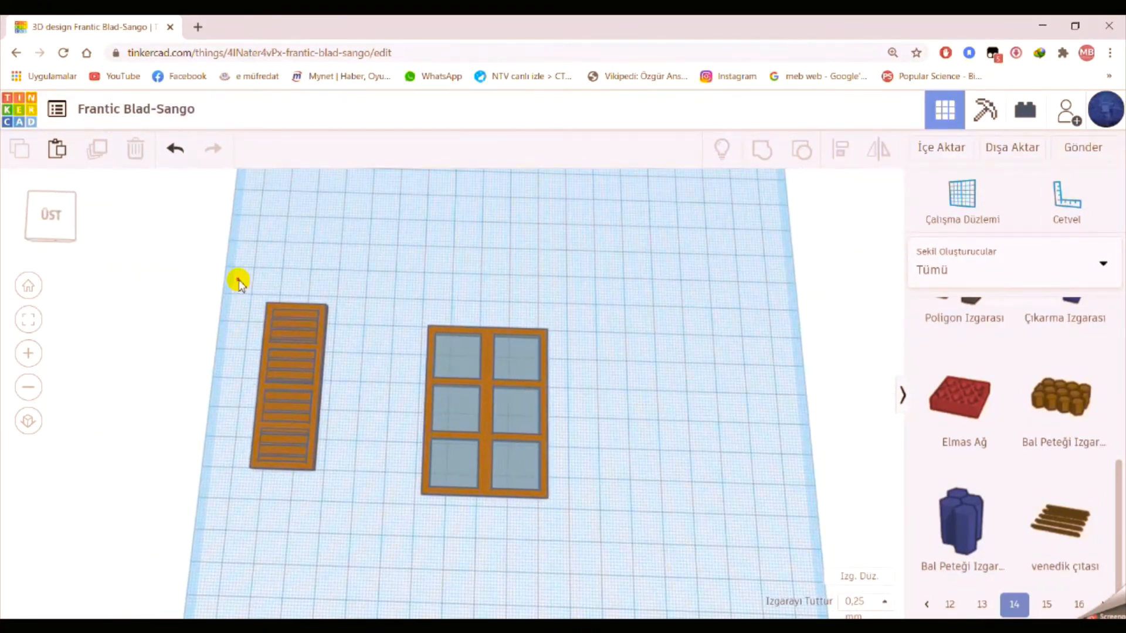
- Group the slat panel and the four-cell column into a single shutter shape
{"action": "left_click_drag", "start_coordinate": [321, 502], "coordinate": [321, 502]}
{"action": "left_click", "coordinate": [762, 148]}
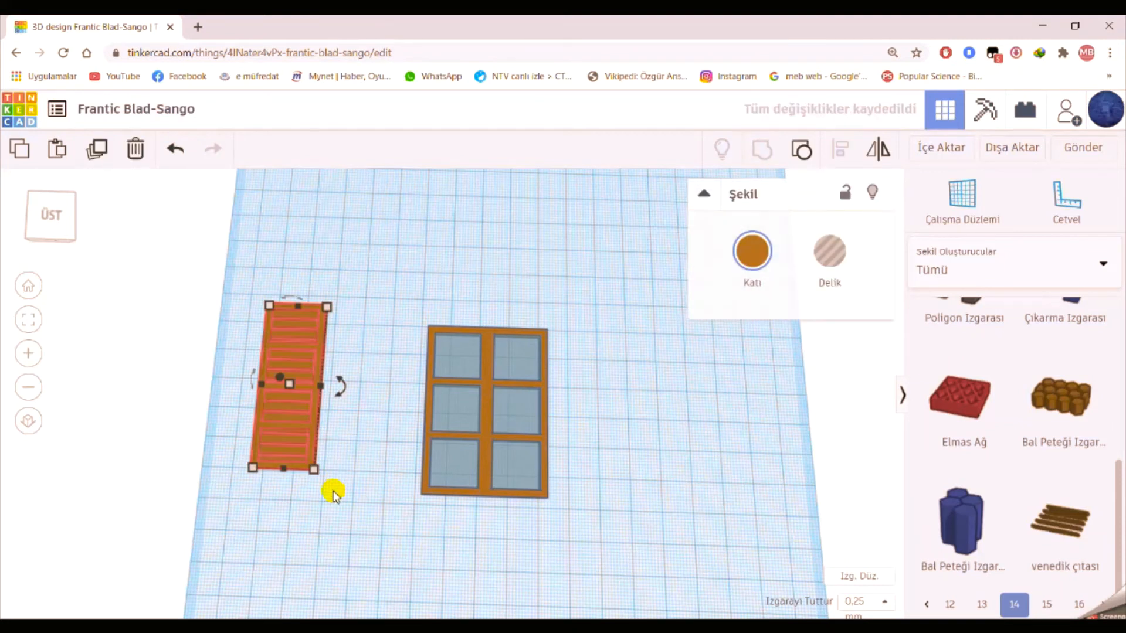
{"action": "left_click", "coordinate": [334, 498]}
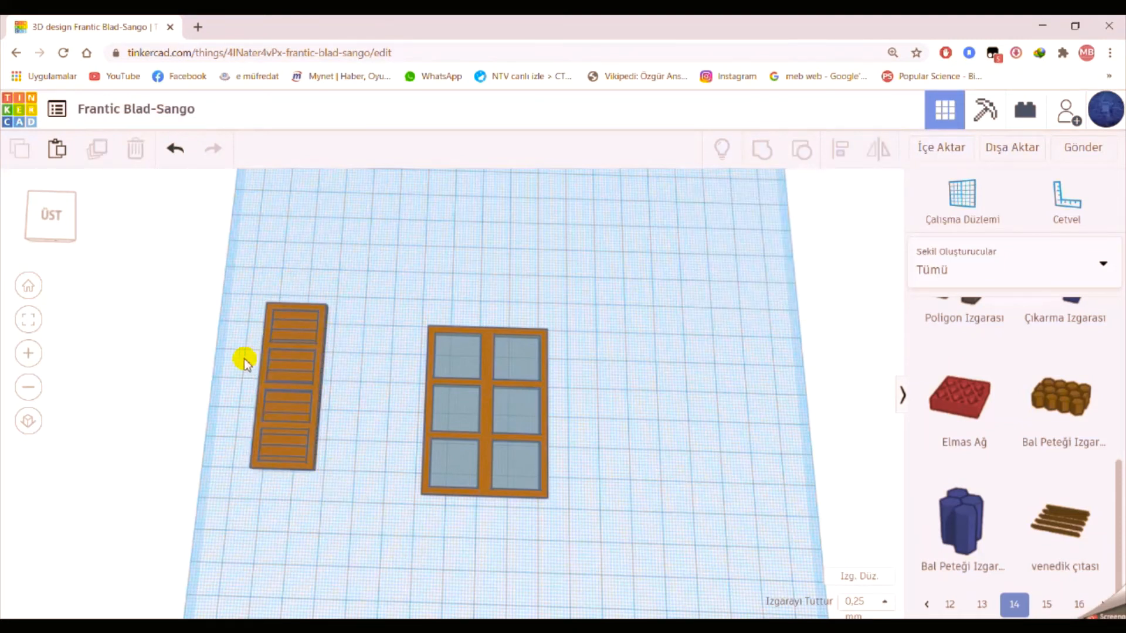
- Align the shutter and the window on their centres lengthwise, and move the shutter flush against the window's left edge
{"action": "left_click_drag", "start_coordinate": [241, 360], "coordinate": [575, 357]}
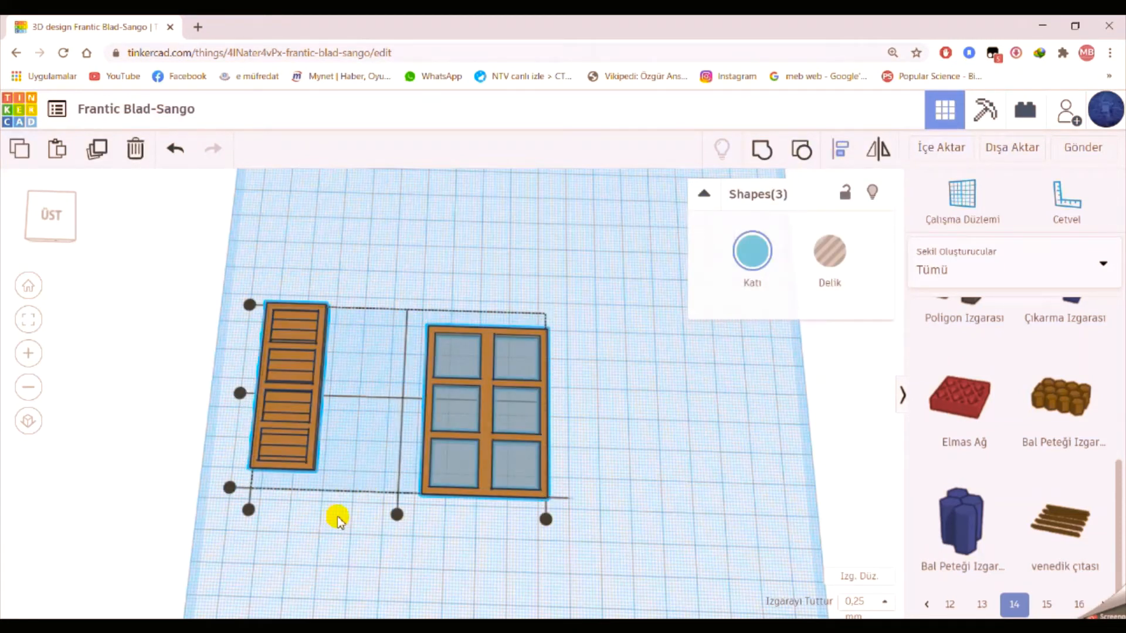
{"action": "left_click", "coordinate": [322, 536]}
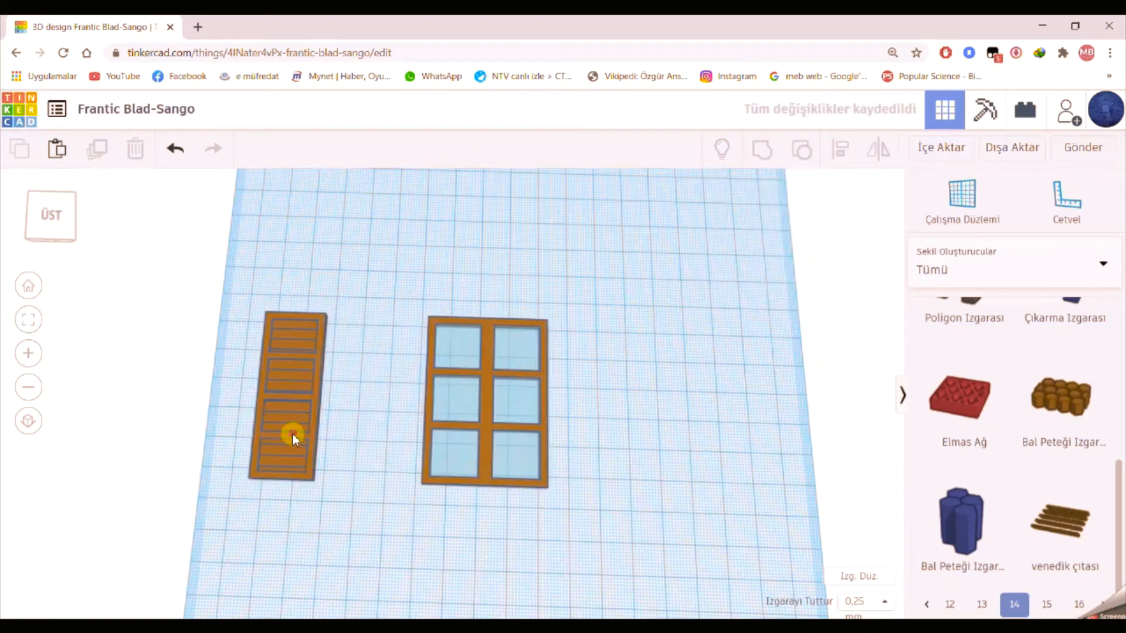
{"action": "left_click", "coordinate": [292, 437]}
{"action": "left_click_drag", "start_coordinate": [291, 446], "coordinate": [308, 447]}
{"action": "key", "text": "Right"}
{"action": "key", "text": "Right"}
{"action": "key", "text": "Right"}
{"action": "key", "text": "Right"}
{"action": "key", "text": "Right"}
{"action": "key", "text": "Right"}
{"action": "key", "text": "Right"}
{"action": "key", "text": "Right"}
{"action": "key", "text": "Right"}
{"action": "key", "text": "Right"}
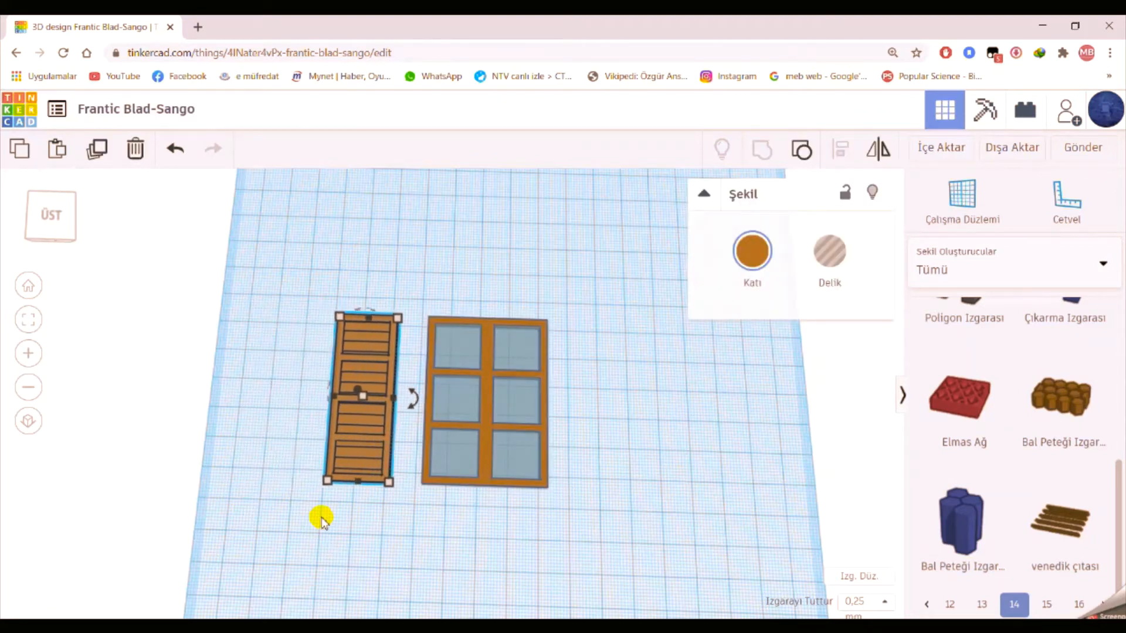
{"action": "left_click", "coordinate": [369, 543]}
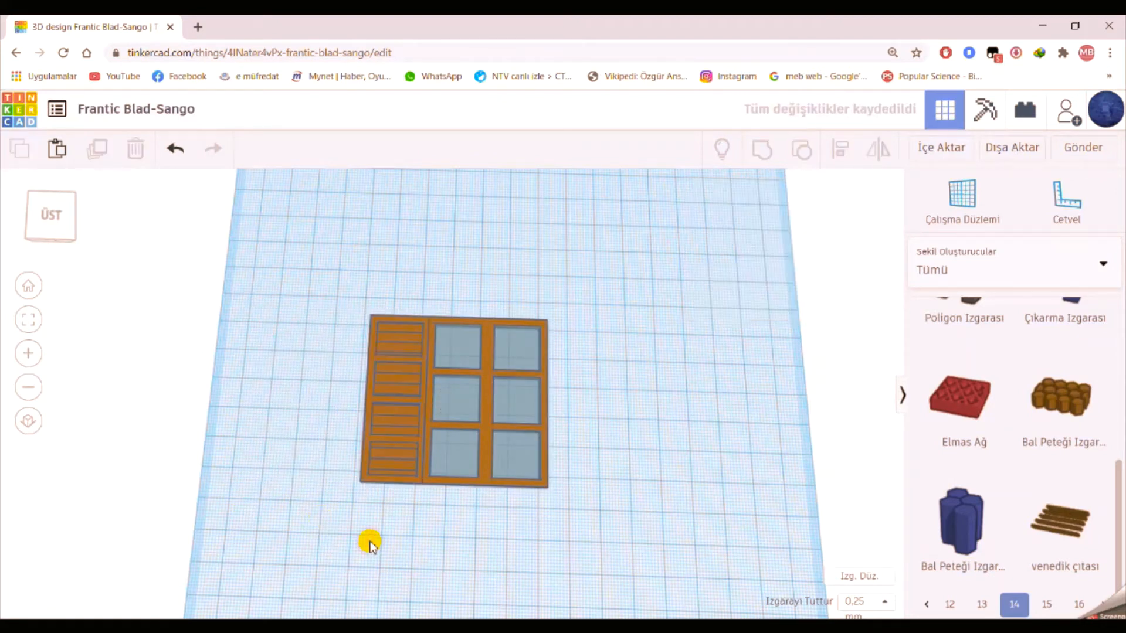
- Duplicate the shutter and move the copy across the window until it sits flush against the right edge
{"action": "right_click_drag", "start_coordinate": [370, 543], "coordinate": [377, 463]}
{"action": "left_click", "coordinate": [377, 463]}
{"action": "left_click", "coordinate": [97, 149]}
{"action": "key", "text": "Right"}
{"action": "key", "text": "Right"}
{"action": "key", "text": "Right"}
{"action": "key", "text": "Right"}
{"action": "key", "text": "Right"}
{"action": "key", "text": "Right"}
{"action": "key", "text": "Right"}
{"action": "key", "text": "Right"}
{"action": "key", "text": "Right"}
{"action": "key", "text": "Right"}
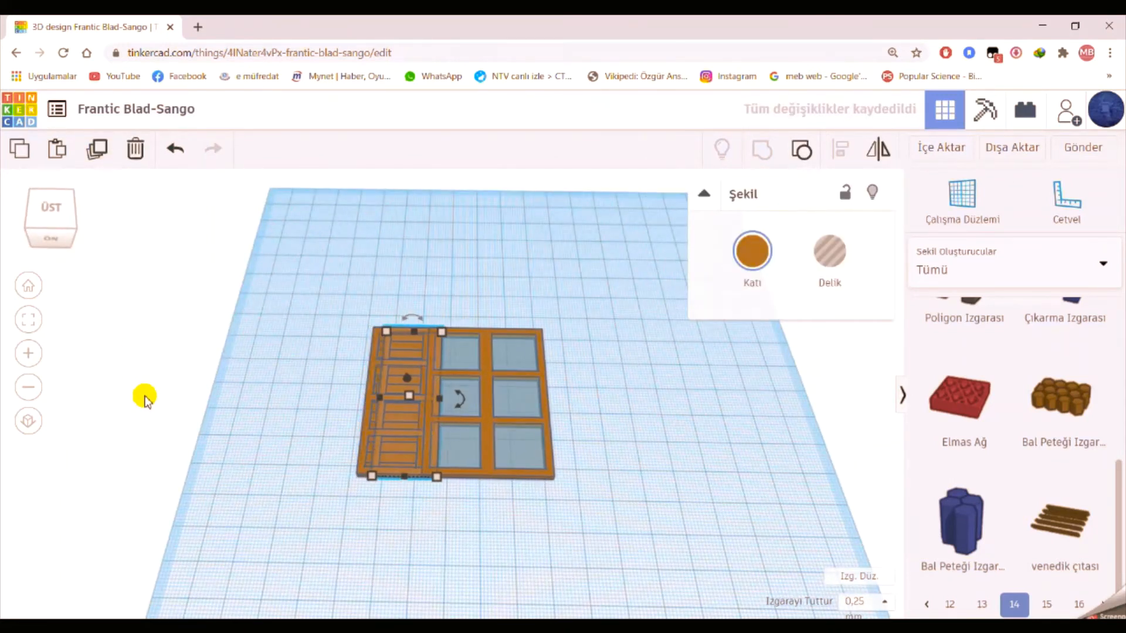
{"action": "key", "text": "Right"}
{"action": "key", "text": "Right"}
{"action": "key", "text": "Right"}
{"action": "key", "text": "Right"}
{"action": "key", "text": "Right"}
{"action": "key", "text": "Right"}
{"action": "key", "text": "Right"}
{"action": "key", "text": "Right"}
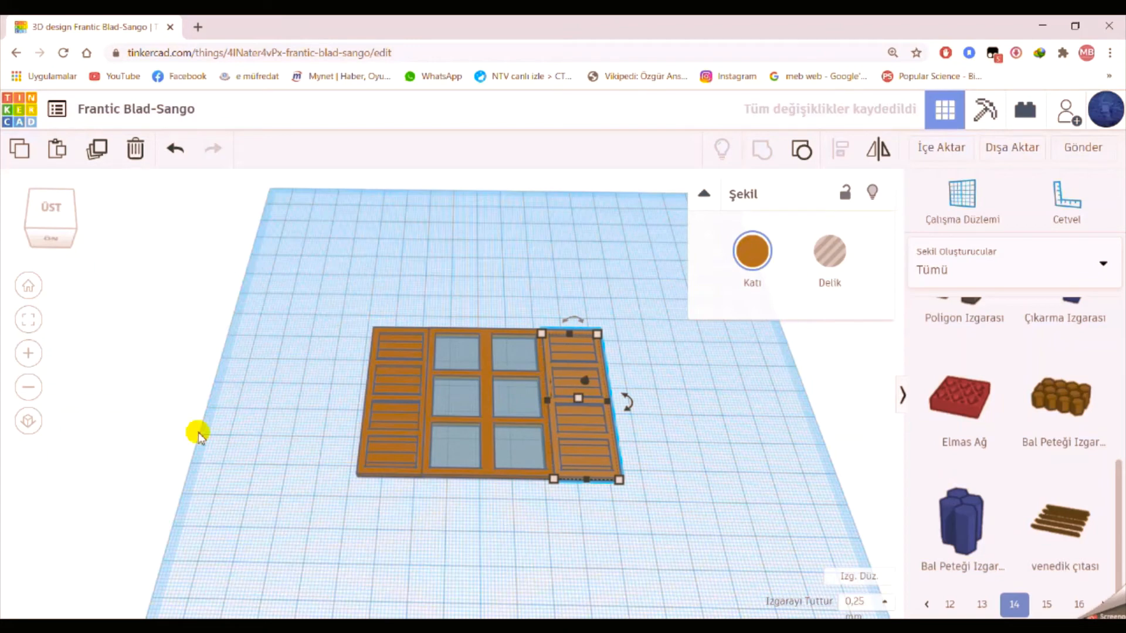
- Select the window with both shutters and rotate the whole set so that it stands upright on the workplane
{"action": "right_click_drag", "start_coordinate": [654, 506], "coordinate": [661, 543]}
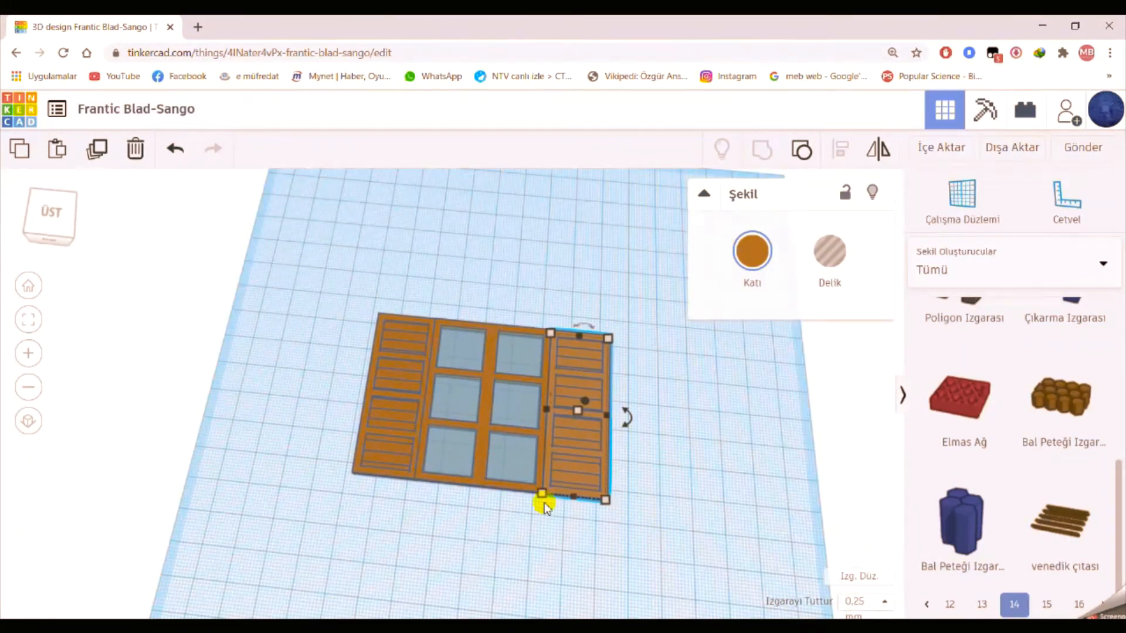
{"action": "left_click", "coordinate": [395, 502]}
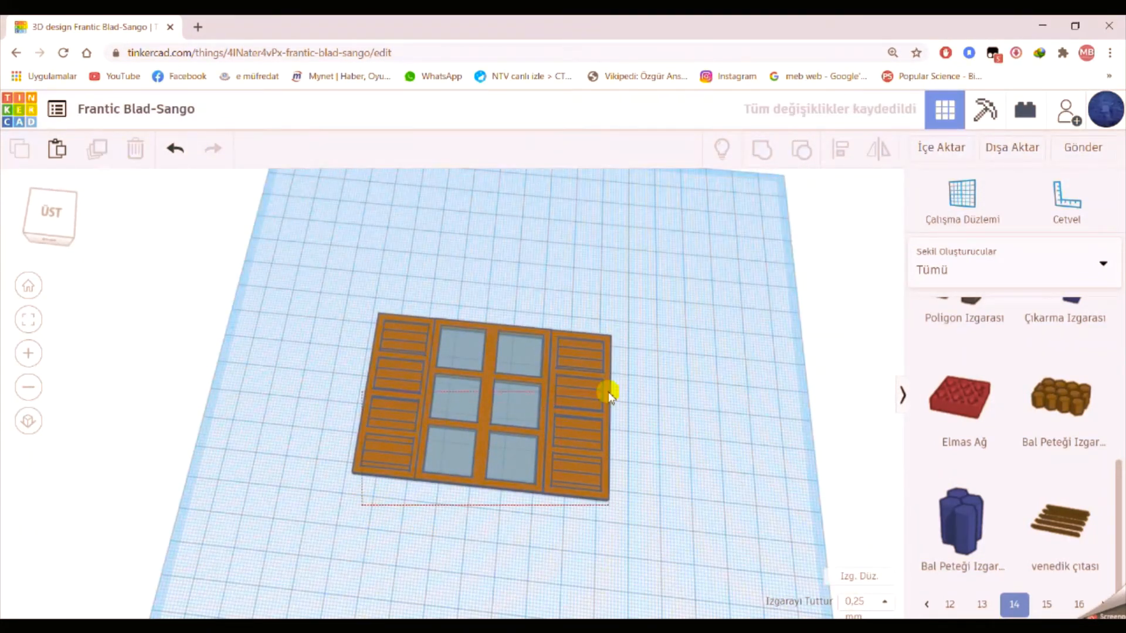
{"action": "left_click_drag", "start_coordinate": [609, 397], "coordinate": [609, 393]}
{"action": "right_click_drag", "start_coordinate": [672, 397], "coordinate": [435, 322]}
{"action": "left_click_drag", "start_coordinate": [434, 322], "coordinate": [402, 347]}
{"action": "right_click_drag", "start_coordinate": [402, 347], "coordinate": [495, 309]}
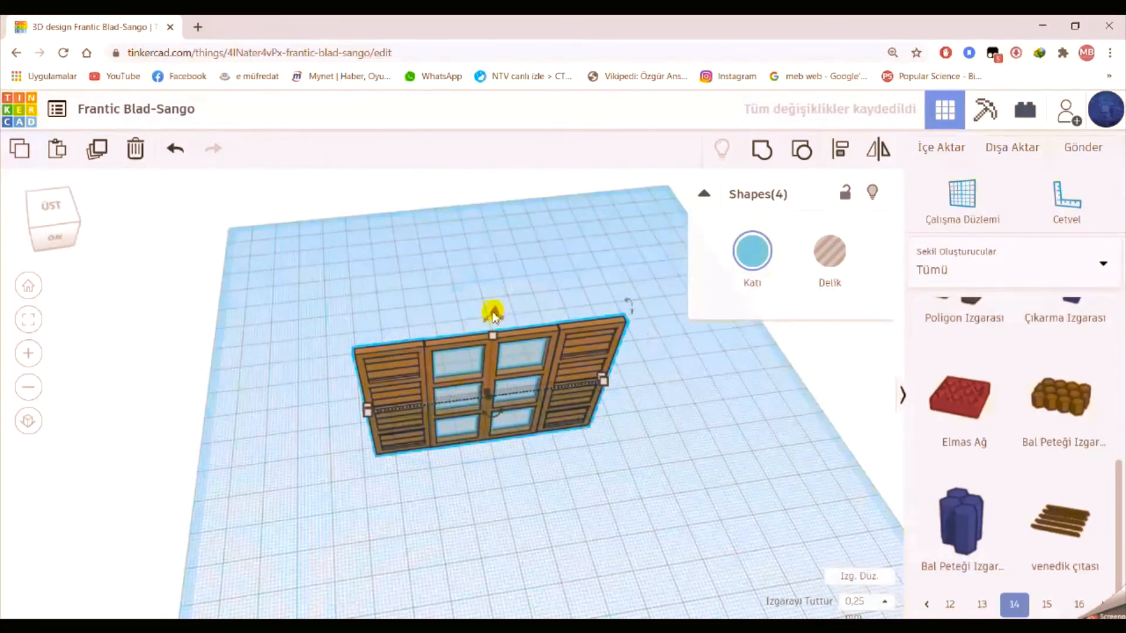
- Duplicate the upright shuttered window and move the copy left until it stands clear beside the original
{"action": "right_click_drag", "start_coordinate": [672, 391], "coordinate": [568, 427]}
{"action": "scroll", "coordinate": [522, 460], "scroll_direction": "down", "scroll_amount": 2}
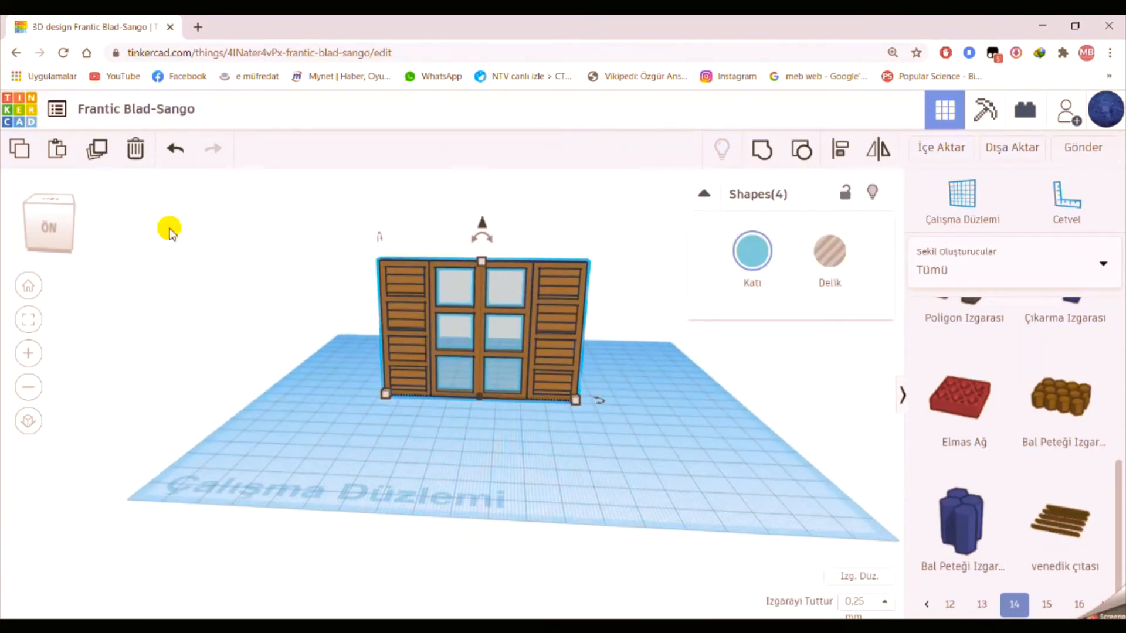
{"action": "left_click", "coordinate": [97, 150]}
{"action": "key", "text": "Left"}
{"action": "key", "text": "Left"}
{"action": "key", "text": "Left"}
{"action": "key", "text": "Left"}
{"action": "key", "text": "Left"}
{"action": "key", "text": "Left"}
{"action": "key", "text": "Left"}
{"action": "key", "text": "Left"}
{"action": "key", "text": "Left"}
{"action": "key", "text": "Left"}
{"action": "key", "text": "Left"}
{"action": "key", "text": "Left"}
{"action": "key", "text": "Left"}
{"action": "key", "text": "Left"}
{"action": "key", "text": "Left"}
{"action": "key", "text": "Left"}
{"action": "key", "text": "Left"}
{"action": "key", "text": "Left"}
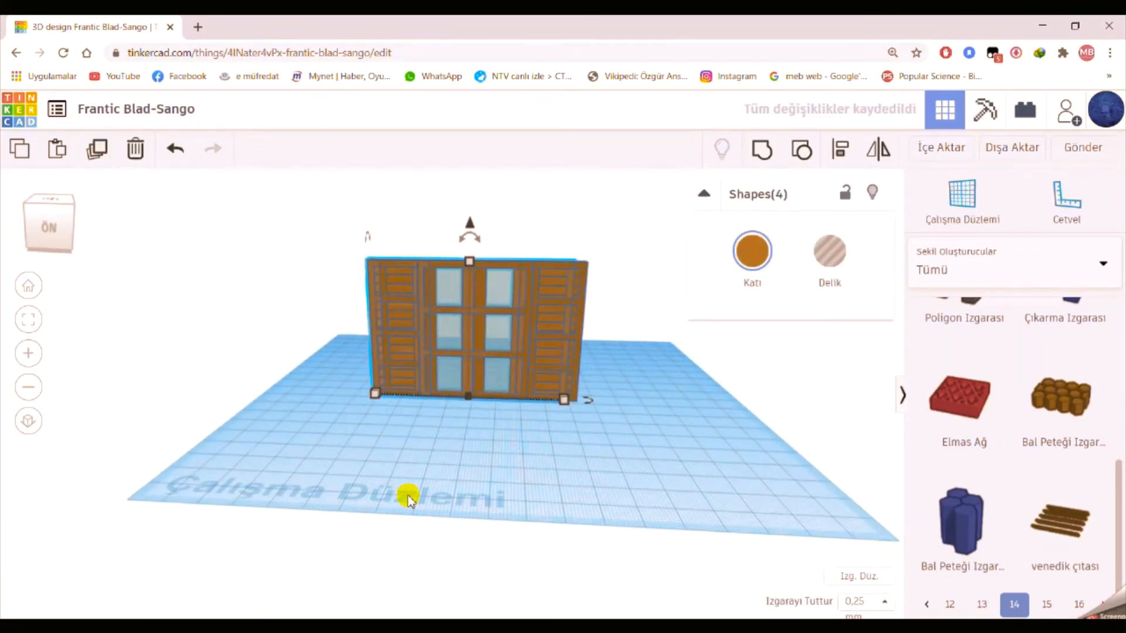
{"action": "key", "text": "Left"}
{"action": "key", "text": "Left"}
{"action": "key", "text": "Left"}
{"action": "key", "text": "Left"}
{"action": "key", "text": "Left"}
{"action": "key", "text": "Left"}
{"action": "key", "text": "Left"}
{"action": "key", "text": "Left"}
{"action": "key", "text": "Left"}
{"action": "key", "text": "Left"}
{"action": "key", "text": "Left"}
{"action": "key", "text": "Left"}
{"action": "key", "text": "Left"}
{"action": "key", "text": "Left"}
{"action": "key", "text": "Left"}
{"action": "key", "text": "Left"}
{"action": "key", "text": "Left"}
{"action": "key", "text": "Left"}
{"action": "key", "text": "Left"}
{"action": "key", "text": "Left"}
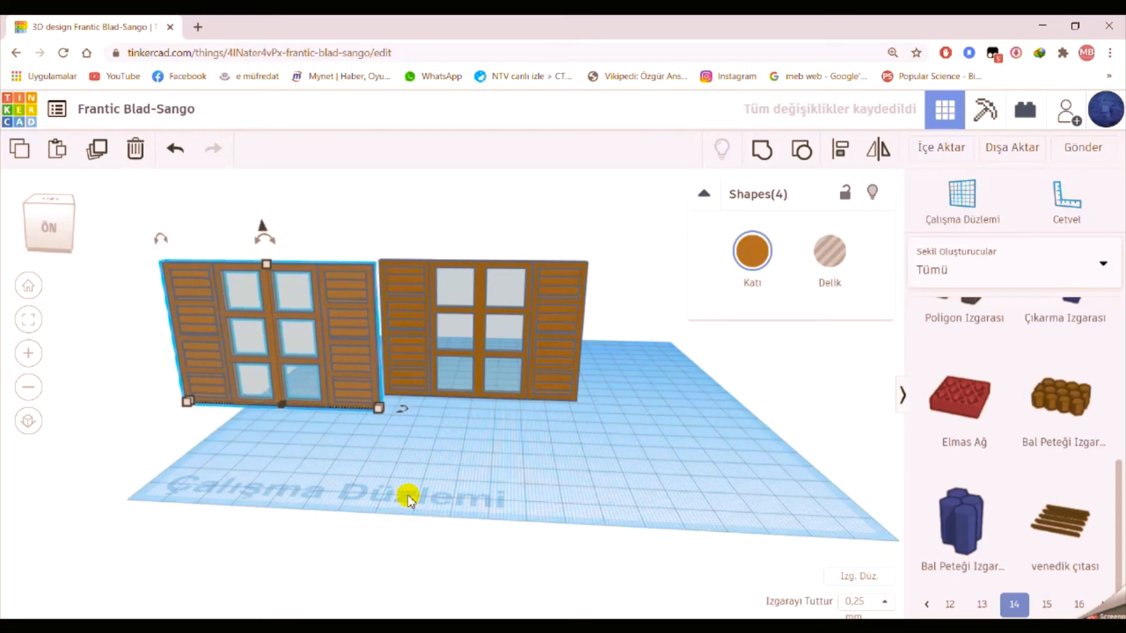
- Move the copied window towards the front of the workplane and rotate it about its vertical axis to stand at an angle
{"action": "key", "text": "Down"}
{"action": "key", "text": "Down"}
{"action": "key", "text": "Down"}
{"action": "key", "text": "Down"}
{"action": "key", "text": "Down"}
{"action": "key", "text": "Down"}
{"action": "key", "text": "Down"}
{"action": "key", "text": "Down"}
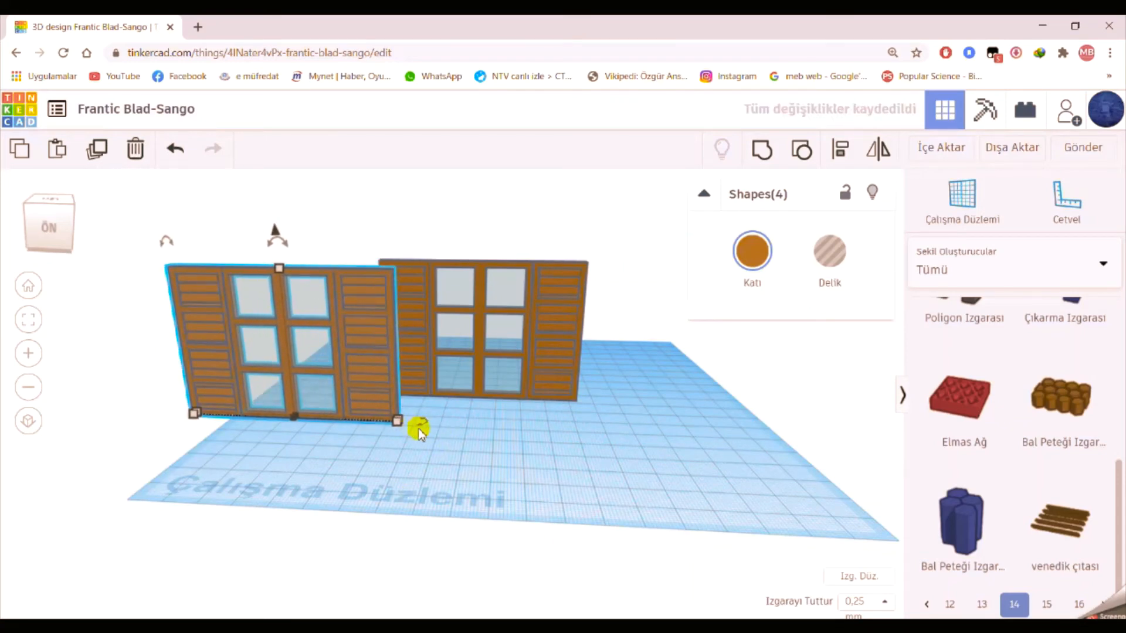
{"action": "left_click_drag", "start_coordinate": [419, 430], "coordinate": [404, 374]}
- Duplicate the angled window with its shutters, repeating the same move and rotation for a third copy
{"action": "left_click", "coordinate": [98, 148]}
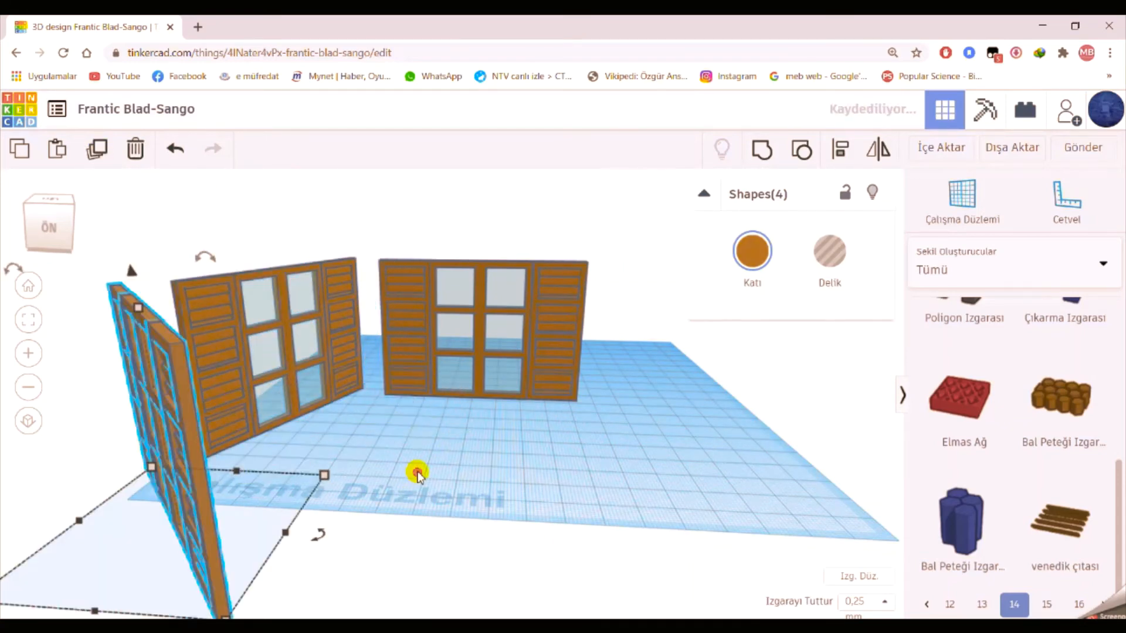
{"action": "left_click", "coordinate": [414, 468]}
- Rotate the left shutter of the middle window about its vertical axis and shift it to meet the window frame's edge
{"action": "right_click_drag", "start_coordinate": [415, 466], "coordinate": [272, 432]}
{"action": "left_click", "coordinate": [230, 286]}
{"action": "right_click_drag", "start_coordinate": [230, 286], "coordinate": [302, 510]}
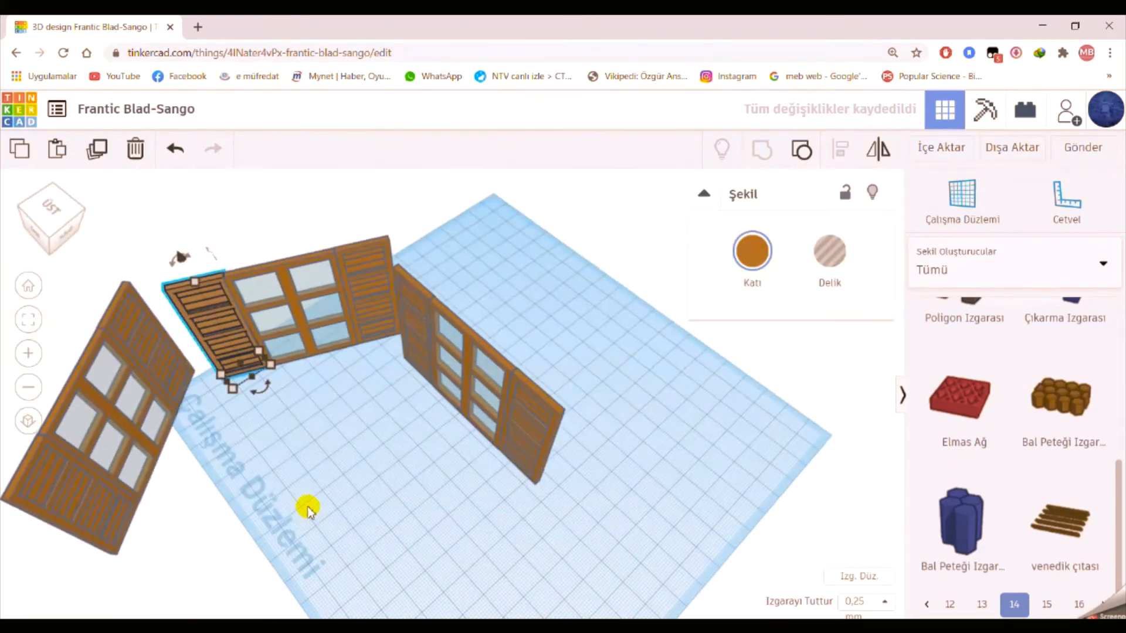
{"action": "left_click_drag", "start_coordinate": [259, 394], "coordinate": [256, 385]}
{"action": "key", "text": "Down"}
{"action": "key", "text": "Down"}
{"action": "key", "text": "Down"}
{"action": "key", "text": "Down"}
{"action": "key", "text": "Down"}
{"action": "key", "text": "Down"}
{"action": "key", "text": "Down"}
{"action": "key", "text": "Down"}
{"action": "key", "text": "Down"}
{"action": "key", "text": "Down"}
{"action": "key", "text": "Down"}
{"action": "key", "text": "Down"}
{"action": "key", "text": "Down"}
{"action": "key", "text": "Down"}
{"action": "key", "text": "Down"}
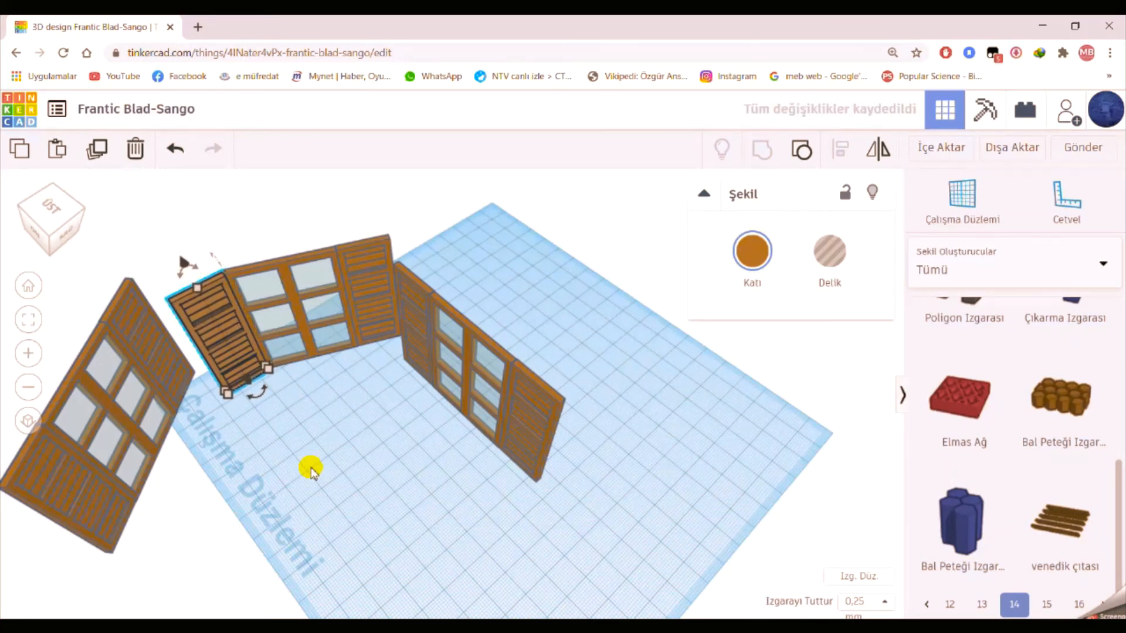
- Rotate the right shutter of the middle window about its vertical axis and nudge it down to its resting position beside the frame
{"action": "left_click", "coordinate": [359, 288]}
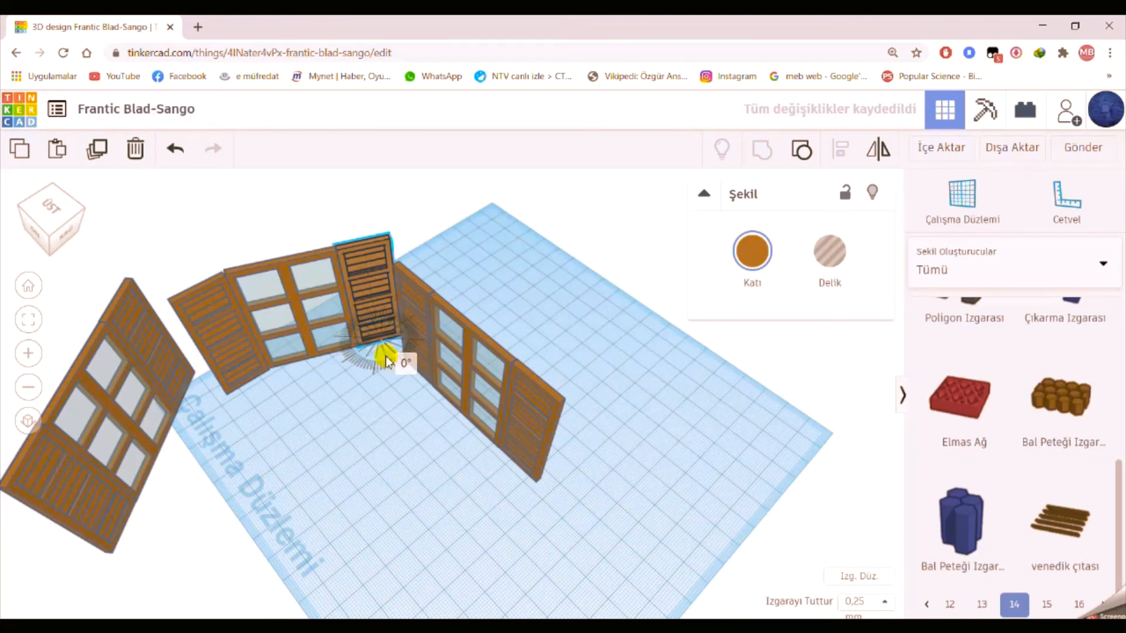
{"action": "left_click_drag", "start_coordinate": [386, 361], "coordinate": [377, 355]}
{"action": "key", "text": "ctrl+Down"}
{"action": "key", "text": "ctrl+Down"}
{"action": "key", "text": "ctrl+Down"}
{"action": "key", "text": "ctrl+Down"}
{"action": "key", "text": "ctrl+Down"}
{"action": "key", "text": "ctrl+Down"}
{"action": "key", "text": "ctrl+Down"}
{"action": "key", "text": "ctrl+Down"}
{"action": "key", "text": "ctrl+Down"}
{"action": "key", "text": "ctrl+Down"}
{"action": "key", "text": "ctrl+Down"}
{"action": "key", "text": "ctrl+Down"}
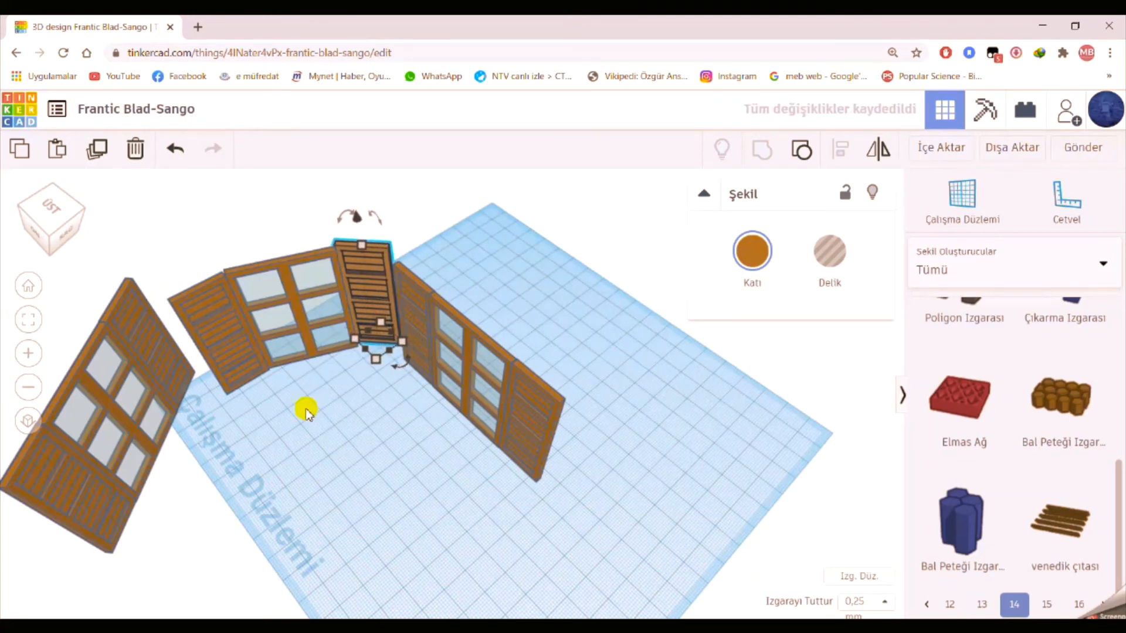
{"action": "key", "text": "ctrl+Down"}
{"action": "key", "text": "ctrl+Down"}
{"action": "key", "text": "ctrl+Down"}
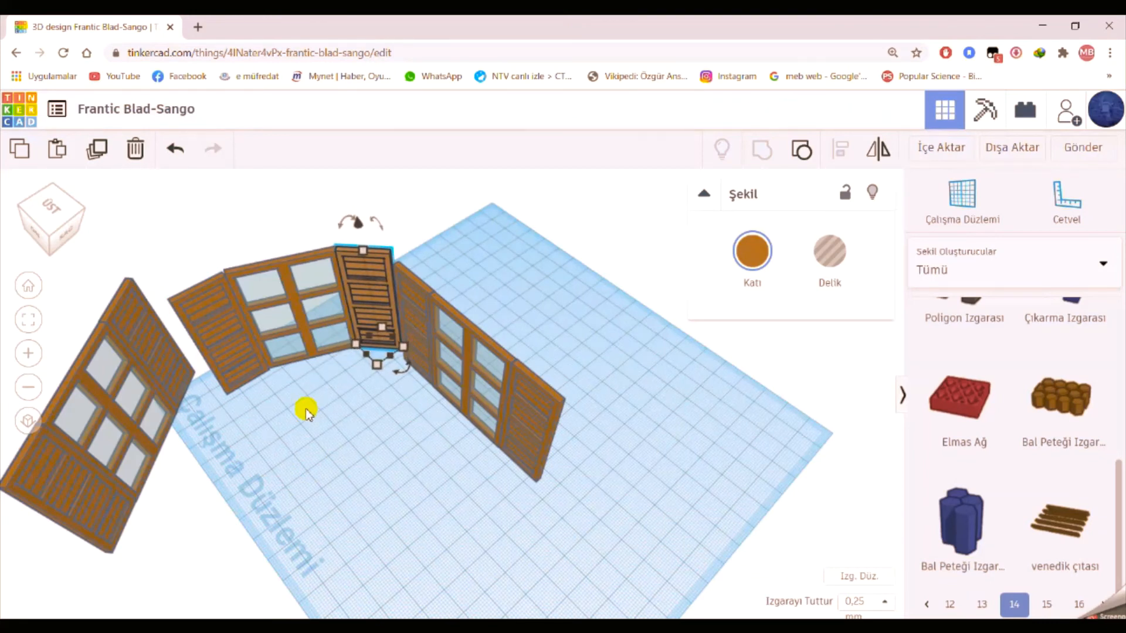
- Move the left shutter of the leftmost window sideways in front of its glass so it covers the neighbouring column of panes
{"action": "right_click_drag", "start_coordinate": [199, 478], "coordinate": [125, 410]}
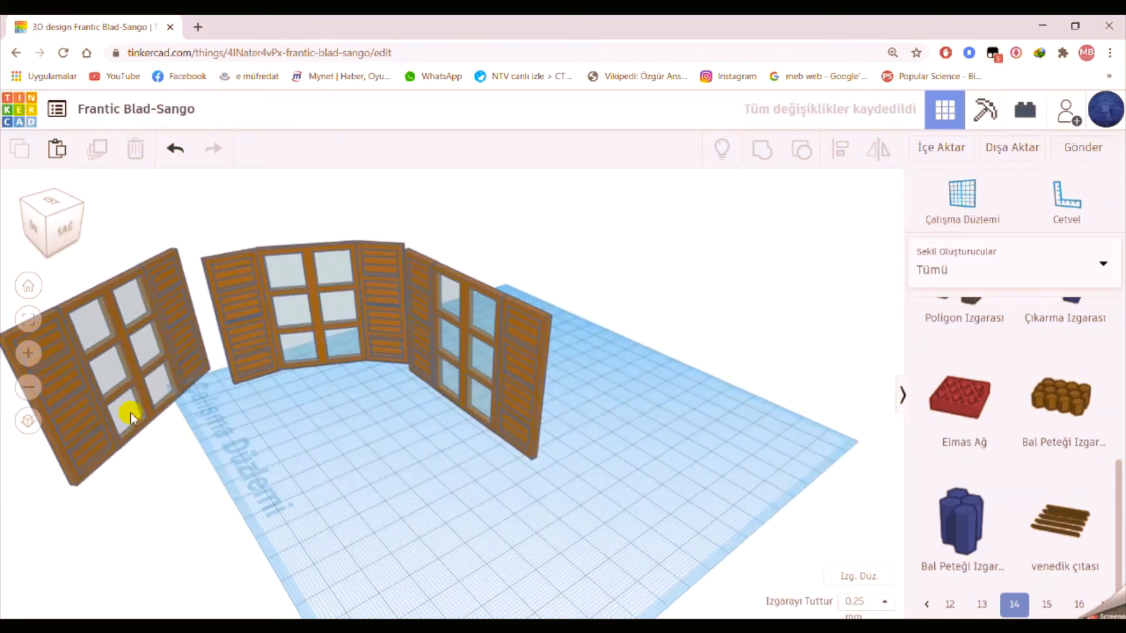
{"action": "left_click", "coordinate": [70, 415]}
{"action": "key", "text": "Right"}
{"action": "key", "text": "Right"}
{"action": "key", "text": "Right"}
{"action": "key", "text": "Right"}
{"action": "key", "text": "Right"}
{"action": "key", "text": "Right"}
{"action": "key", "text": "Right"}
{"action": "key", "text": "Right"}
{"action": "key", "text": "Right"}
{"action": "key", "text": "Right"}
{"action": "key", "text": "Right"}
{"action": "key", "text": "Right"}
{"action": "key", "text": "Right"}
{"action": "key", "text": "Right"}
{"action": "key", "text": "Right"}
{"action": "key", "text": "Right"}
{"action": "key", "text": "Right"}
{"action": "key", "text": "Right"}
{"action": "key", "text": "Right"}
{"action": "key", "text": "Right"}
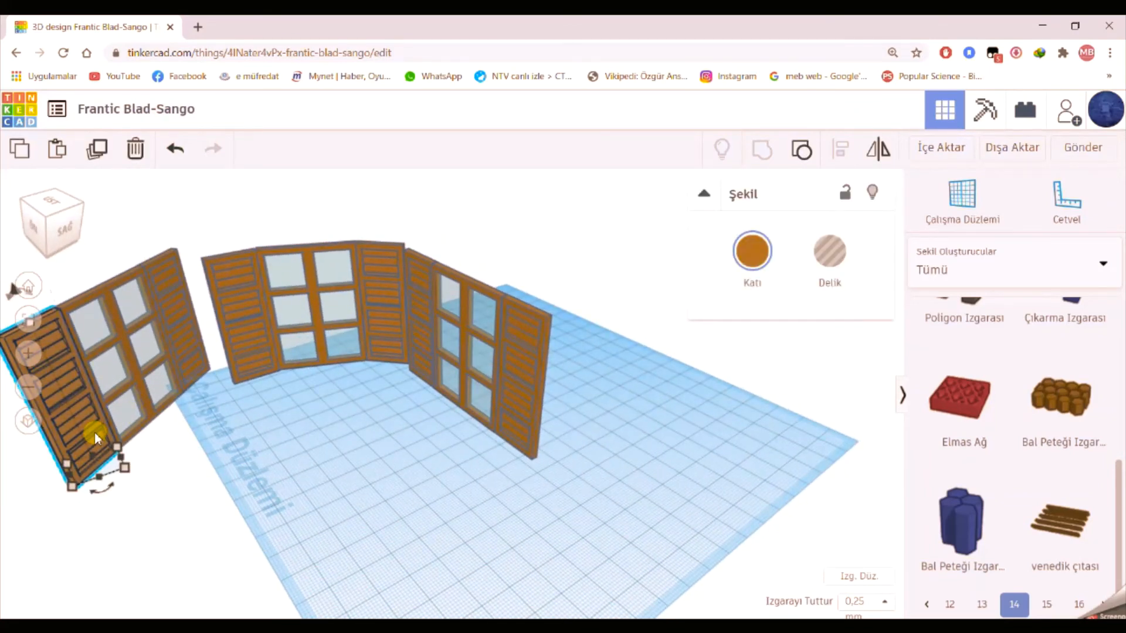
{"action": "key", "text": "Right"}
{"action": "key", "text": "Right"}
{"action": "key", "text": "Right"}
{"action": "key", "text": "Right"}
{"action": "key", "text": "Right"}
{"action": "key", "text": "Right"}
{"action": "key", "text": "Right"}
{"action": "key", "text": "Right"}
{"action": "key", "text": "Right"}
{"action": "key", "text": "Right"}
{"action": "key", "text": "Right"}
{"action": "key", "text": "Right"}
{"action": "key", "text": "Right"}
{"action": "key", "text": "Right"}
{"action": "key", "text": "Right"}
{"action": "key", "text": "Right"}
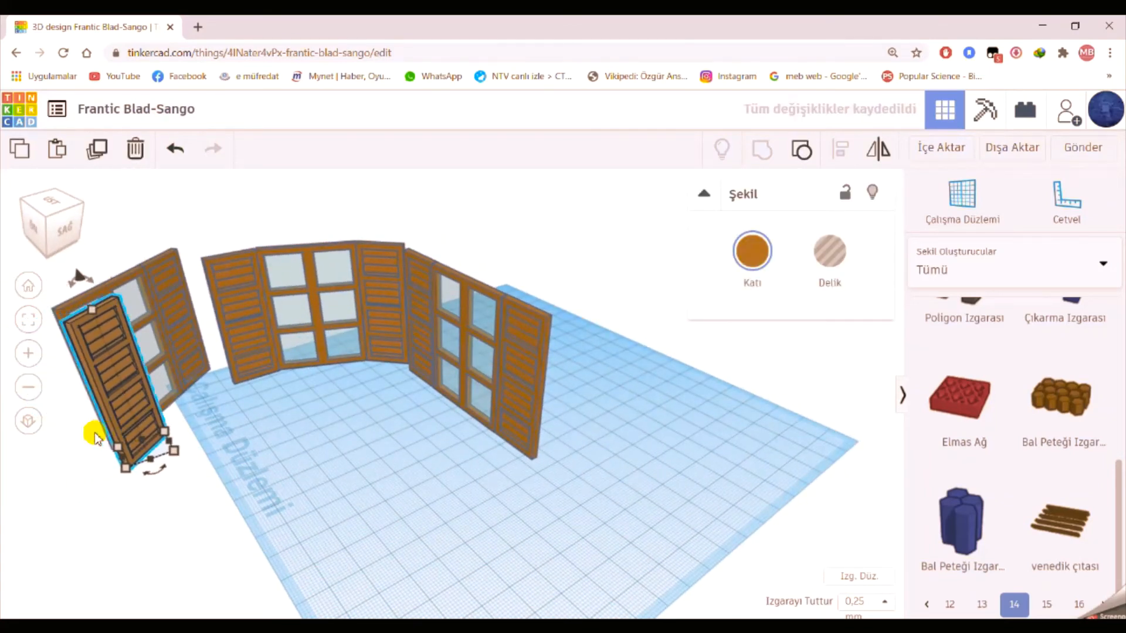
{"action": "key", "text": "Right"}
{"action": "key", "text": "Right"}
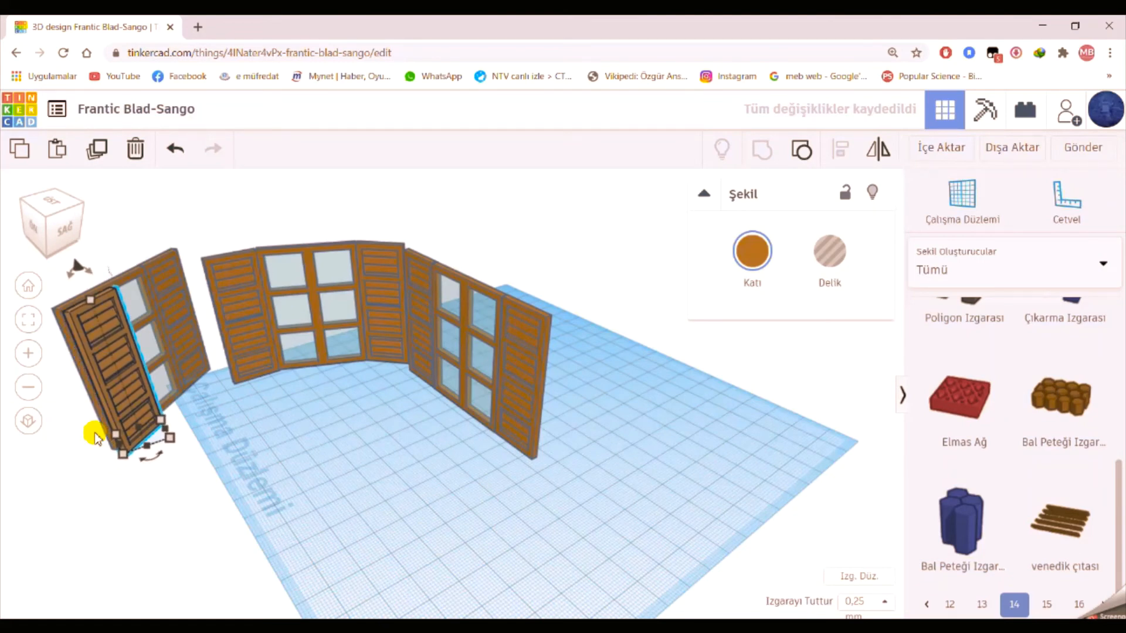
{"action": "right_click_drag", "start_coordinate": [75, 500], "coordinate": [76, 475]}
{"action": "key", "text": "Right"}
{"action": "key", "text": "Right"}
- Align the moved shutter with the leftmost window's frame so it sits closed against the front of the panes
{"action": "left_click_drag", "start_coordinate": [43, 466], "coordinate": [86, 466]}
{"action": "left_click", "coordinate": [842, 150]}
{"action": "right_click_drag", "start_coordinate": [183, 520], "coordinate": [231, 503]}
{"action": "left_click", "coordinate": [135, 410]}
{"action": "left_click", "coordinate": [152, 432]}
{"action": "left_click", "coordinate": [135, 508]}
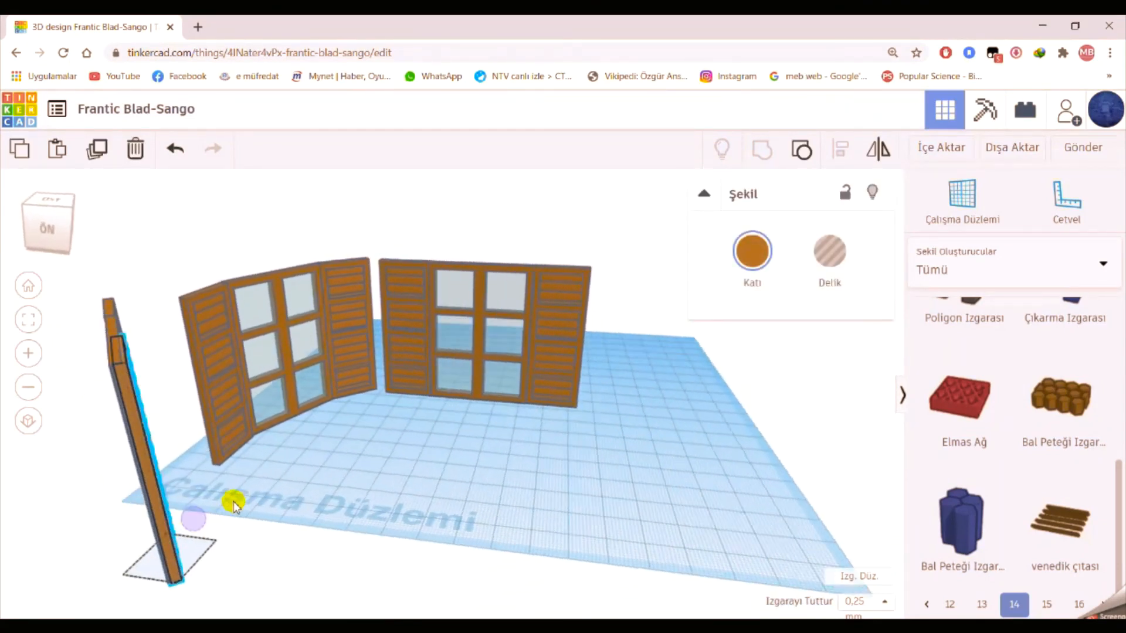
{"action": "left_click_drag", "start_coordinate": [223, 498], "coordinate": [224, 499]}
{"action": "right_click_drag", "start_coordinate": [228, 502], "coordinate": [131, 486]}
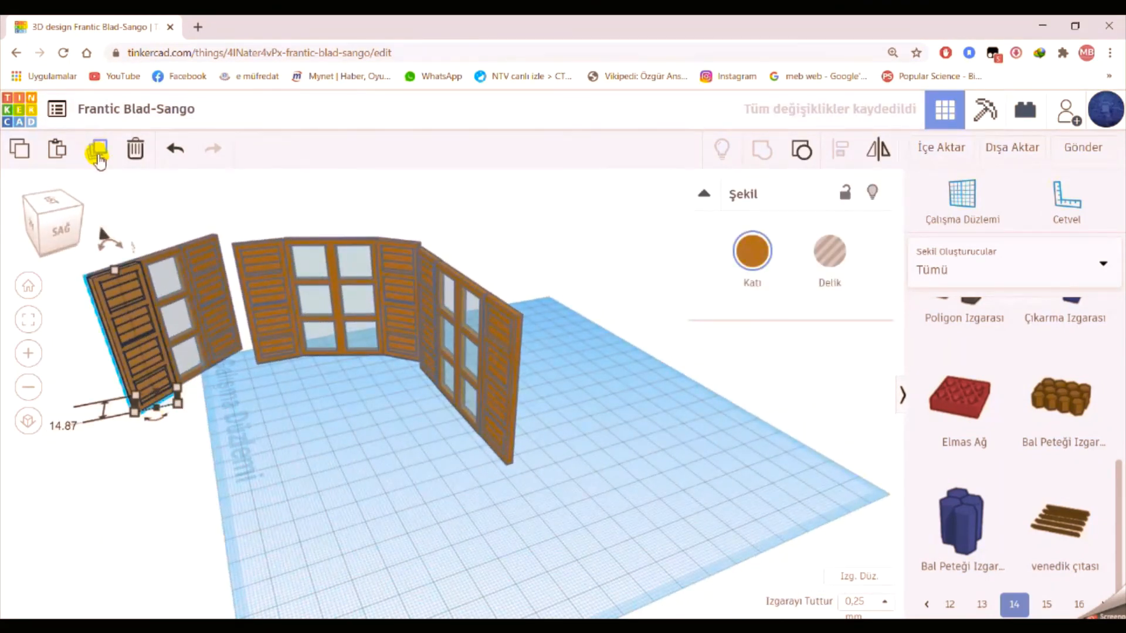
- Duplicate the closed shutter and shift the copy sideways to cover the other column of panes
{"action": "left_click", "coordinate": [98, 154]}
{"action": "right_click_drag", "start_coordinate": [194, 445], "coordinate": [410, 530]}
{"action": "key", "text": "shift+Right"}
{"action": "key", "text": "shift+Right"}
{"action": "key", "text": "shift+Right"}
{"action": "key", "text": "shift+Right"}
{"action": "key", "text": "shift+Right"}
{"action": "key", "text": "shift+Right"}
{"action": "key", "text": "shift+Right"}
{"action": "key", "text": "shift+Right"}
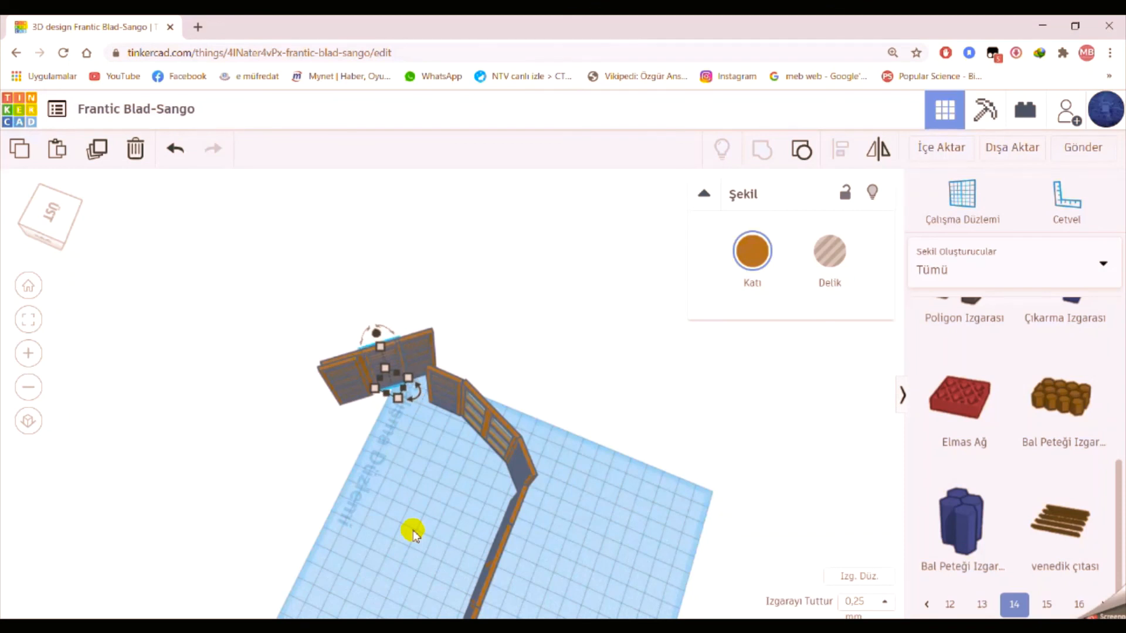
- Delete the leftmost window's original open right shutter beside the two closed shutters
{"action": "scroll", "coordinate": [350, 343], "scroll_direction": "up", "scroll_amount": 5}
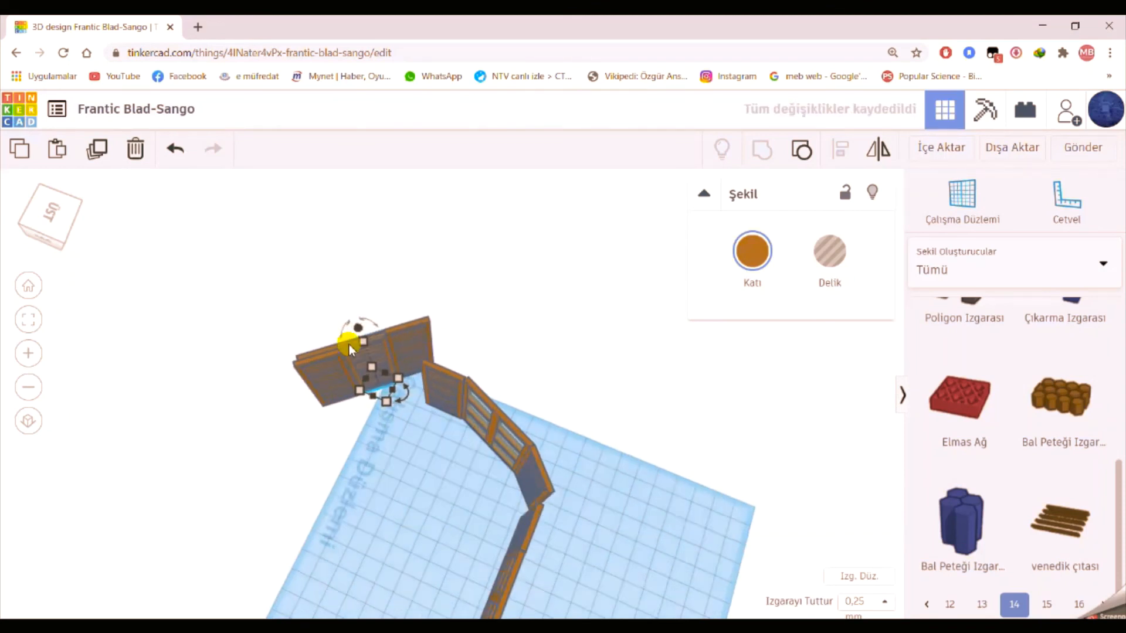
{"action": "left_click", "coordinate": [256, 363]}
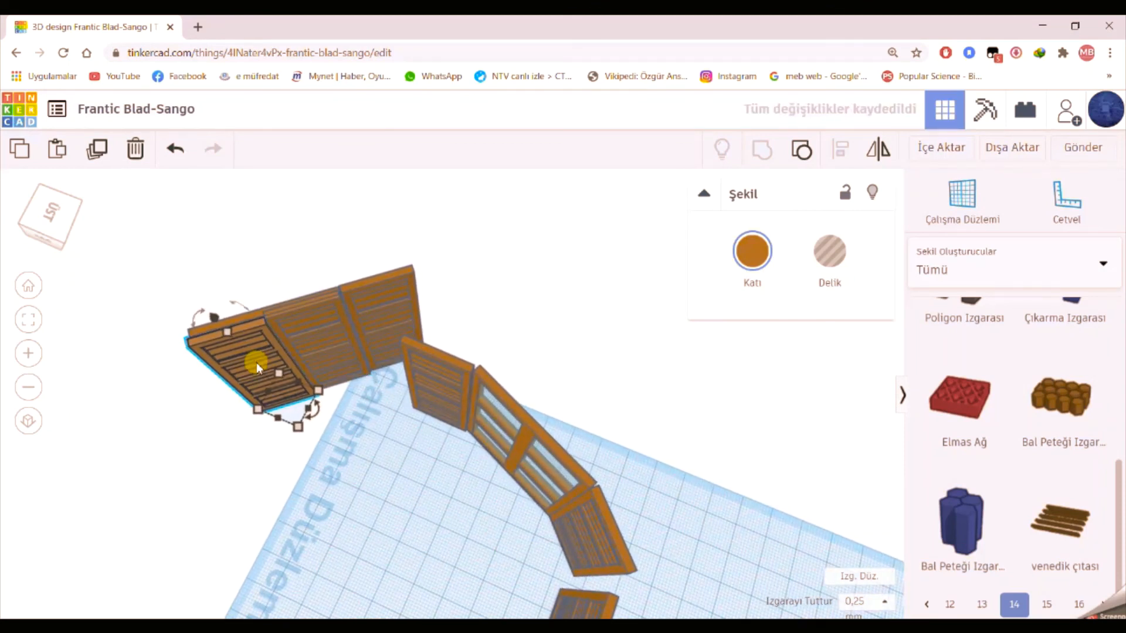
{"action": "left_click_drag", "start_coordinate": [255, 362], "coordinate": [375, 318]}
{"action": "left_click", "coordinate": [176, 148]}
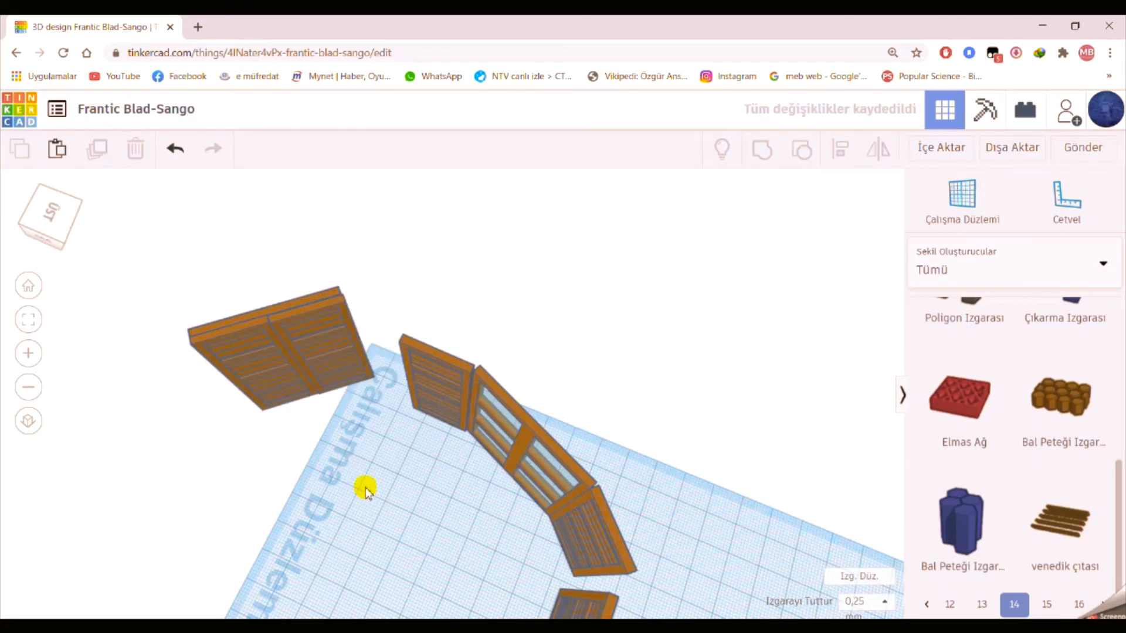
{"action": "left_click", "coordinate": [336, 357]}
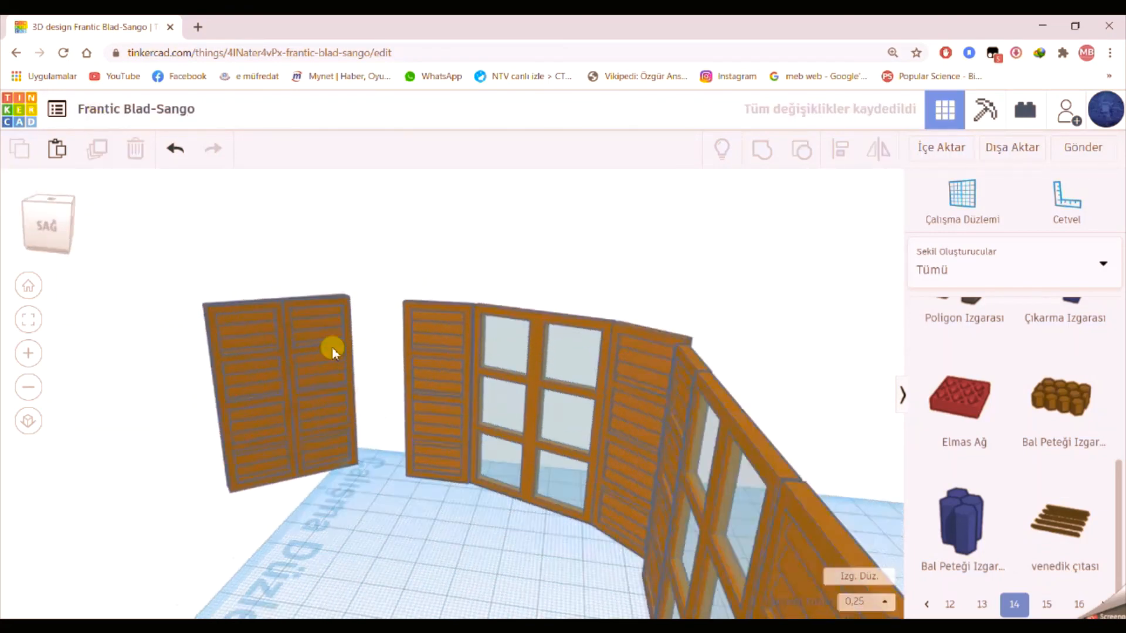